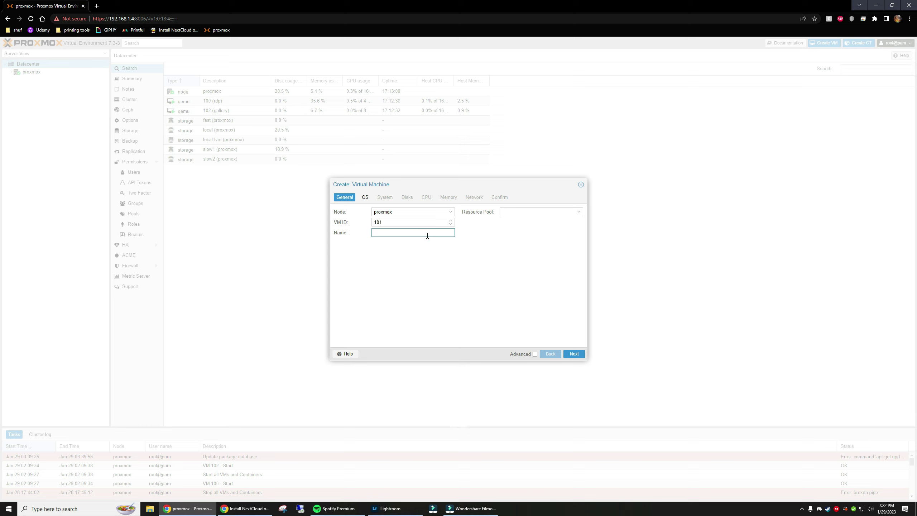
# Step: Name the new virtual machine nextcloud and check its resource pool and node choices
pyautogui.write('nexclo')
pyautogui.write('loud')
pyautogui.click(518, 214)
pyautogui.click(578, 211)
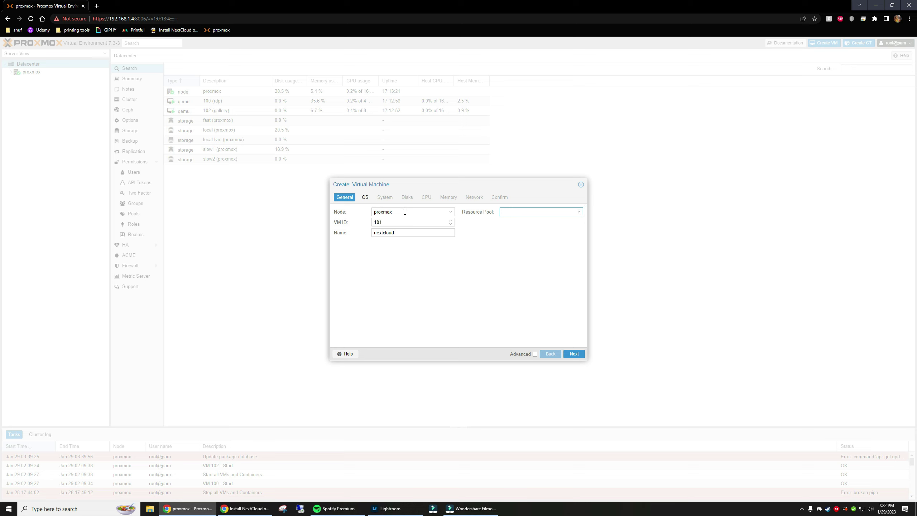
pyautogui.click(433, 212)
pyautogui.click(433, 212)
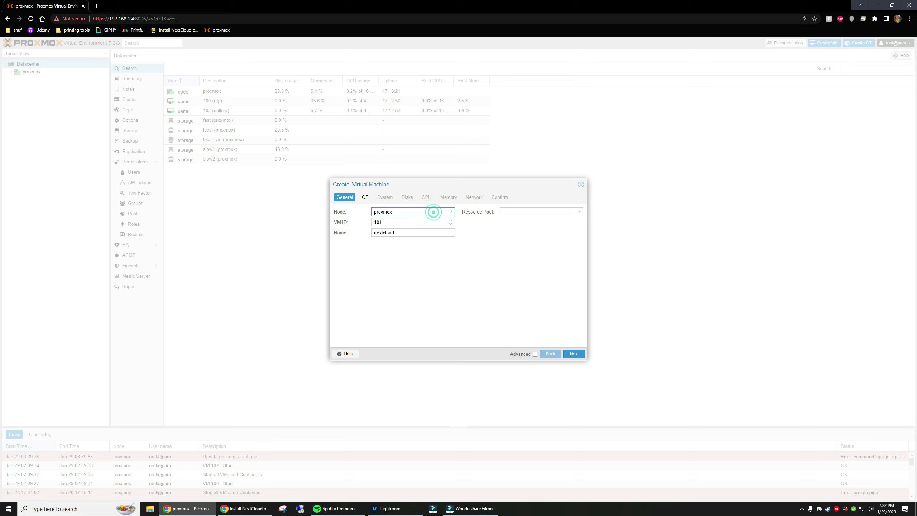
# Step: Choose ubuntu-22.04.1-live-server-amd64.iso from local storage as the virtual machine's installation image, and close the creation wizard
pyautogui.click(365, 198)
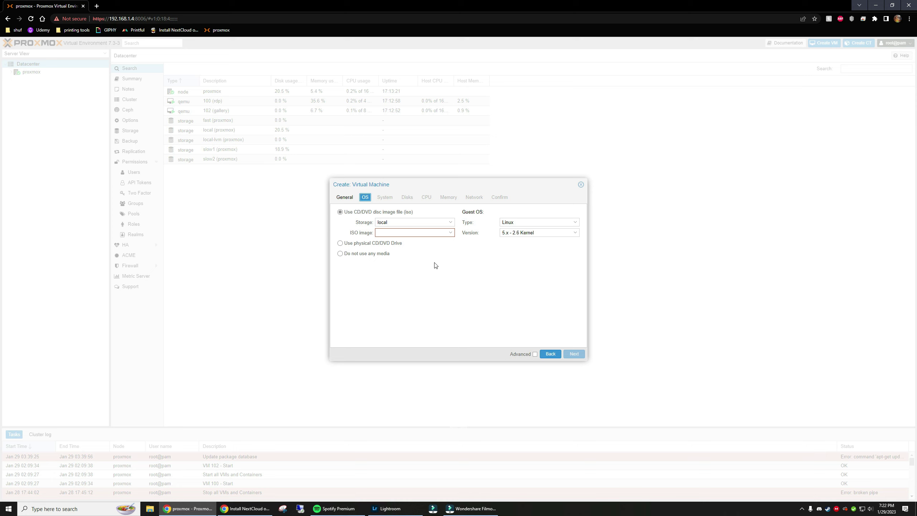
pyautogui.click(445, 220)
pyautogui.click(408, 241)
pyautogui.click(451, 234)
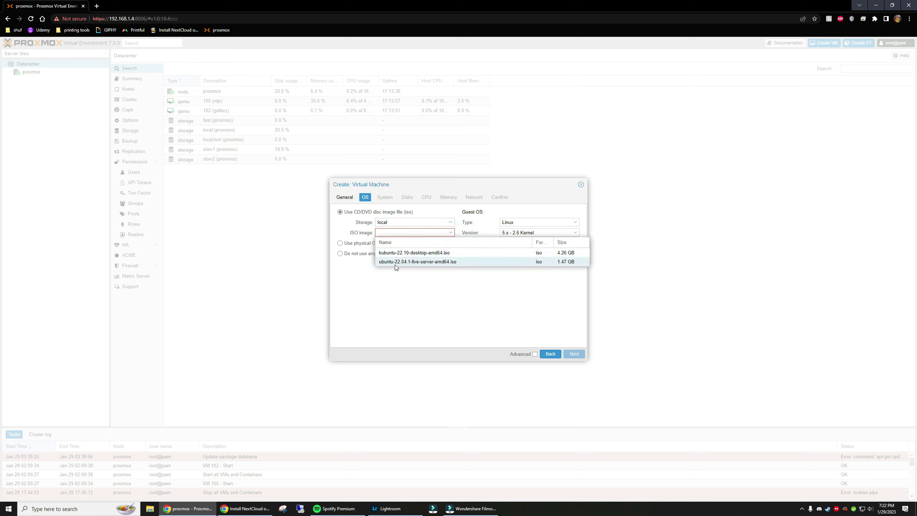
pyautogui.click(436, 278)
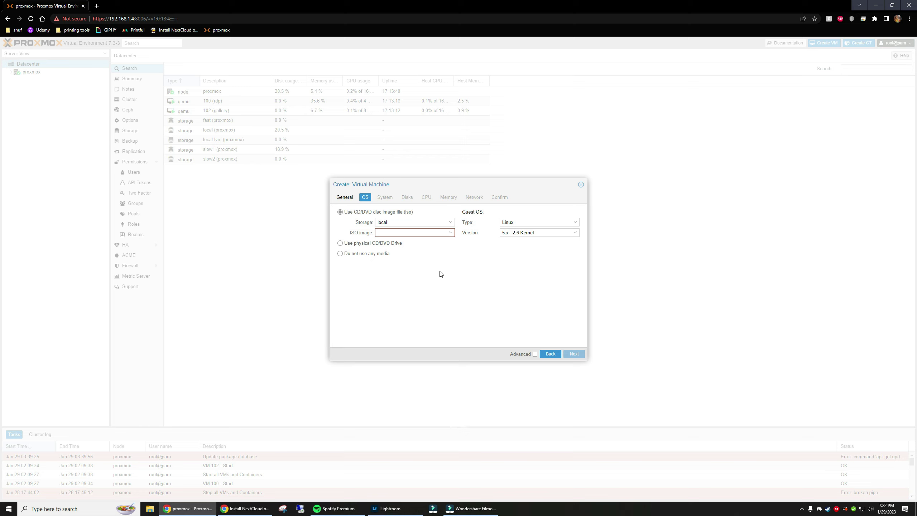
pyautogui.click(450, 234)
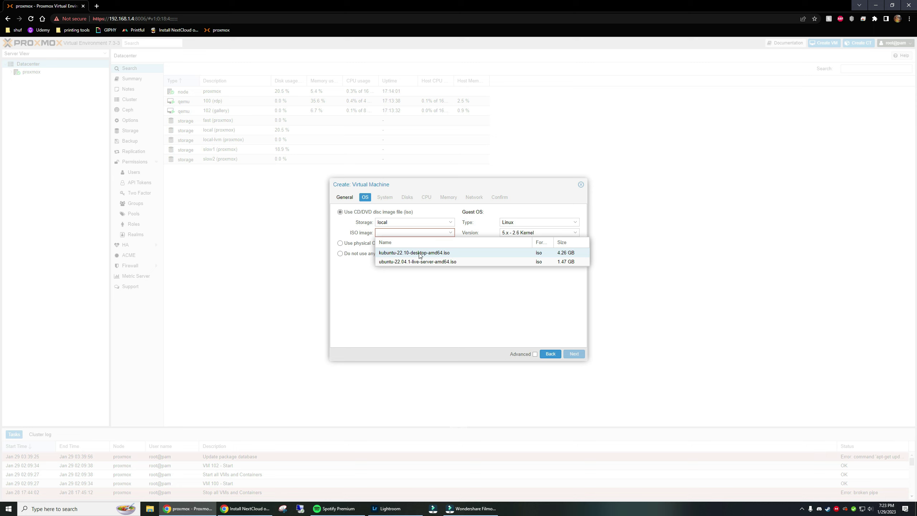
pyautogui.click(450, 303)
pyautogui.click(442, 234)
pyautogui.click(425, 261)
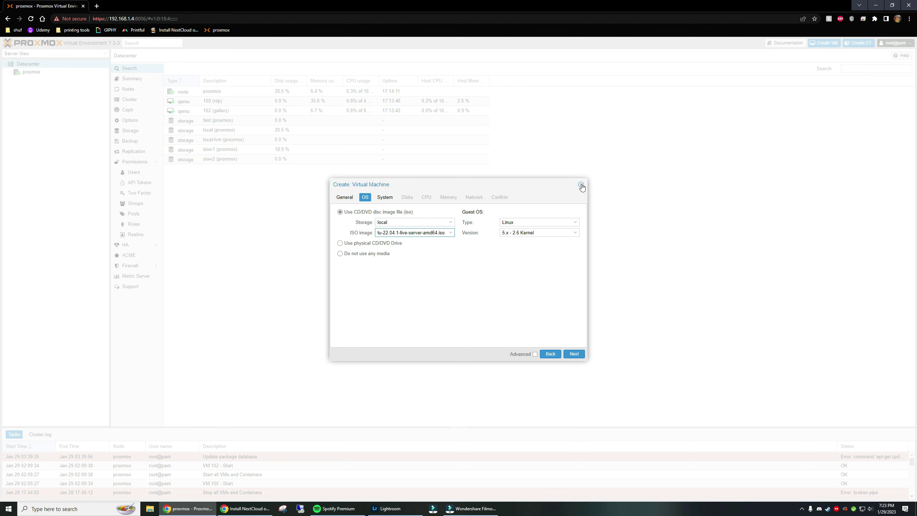
pyautogui.click(581, 185)
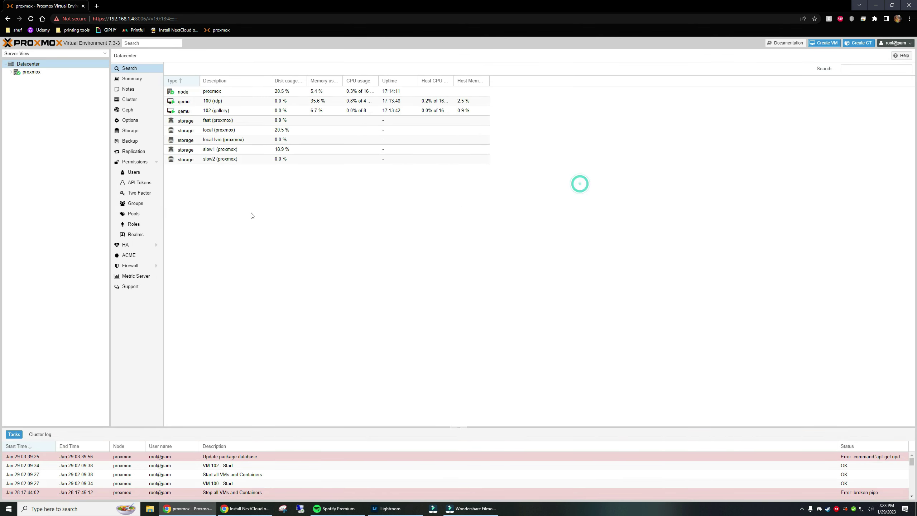
# Step: Switch the resource tree to Storage View and open the ISO images of the local storage
pyautogui.click(36, 73)
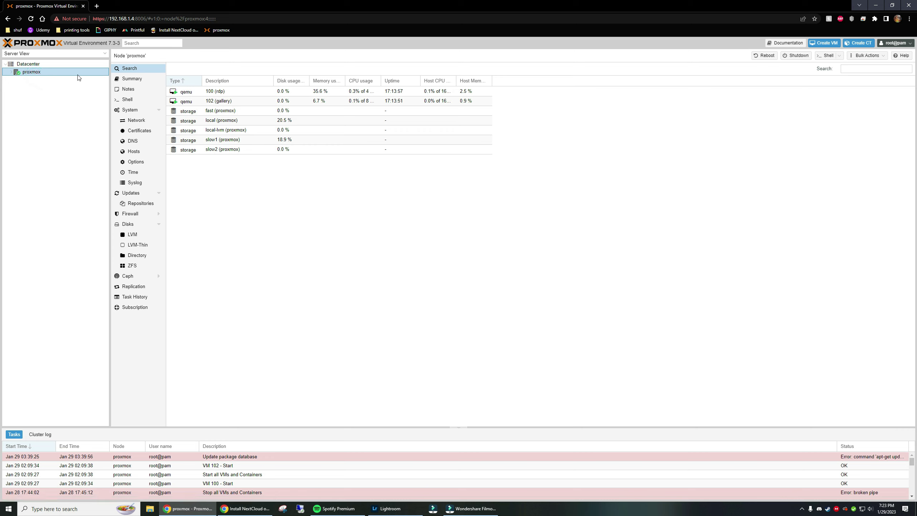
pyautogui.click(22, 54)
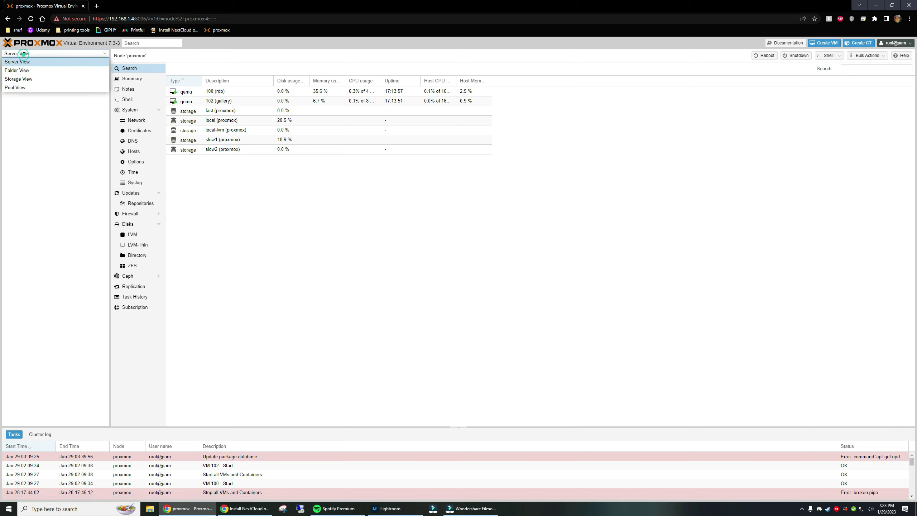
pyautogui.click(16, 79)
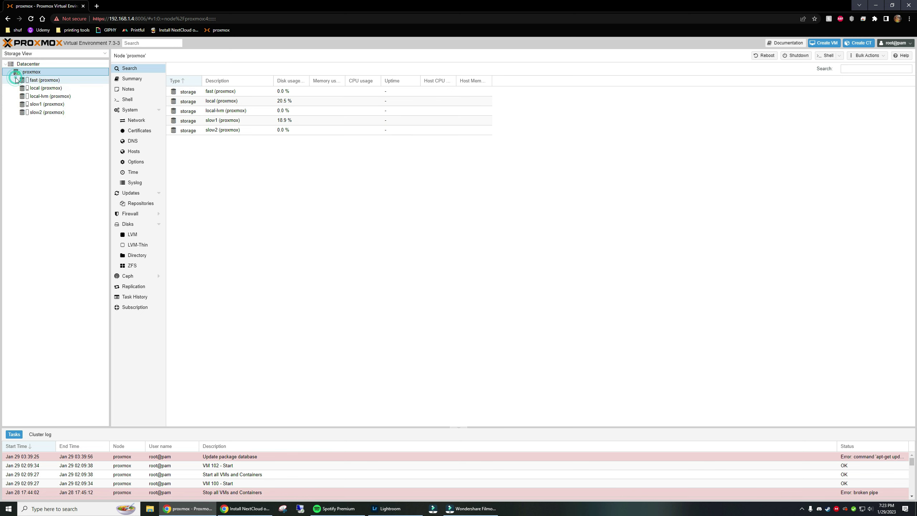
pyautogui.click(47, 89)
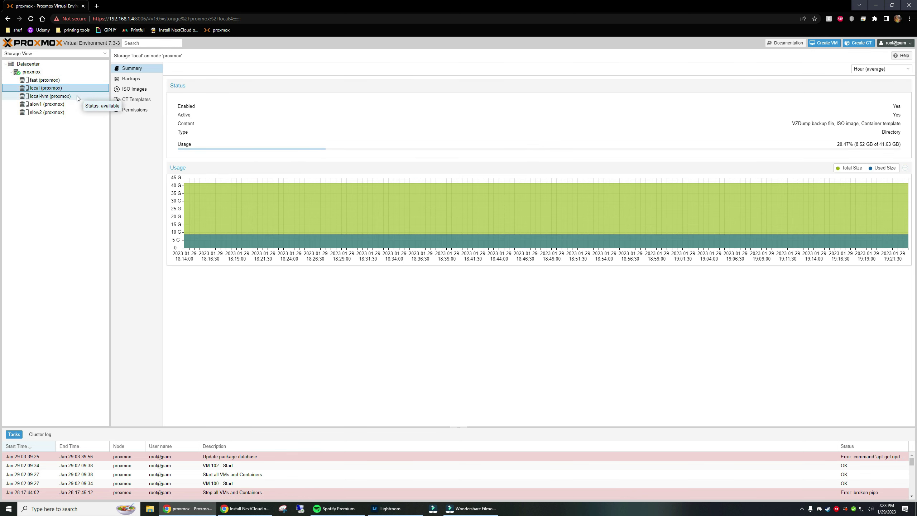
pyautogui.click(132, 90)
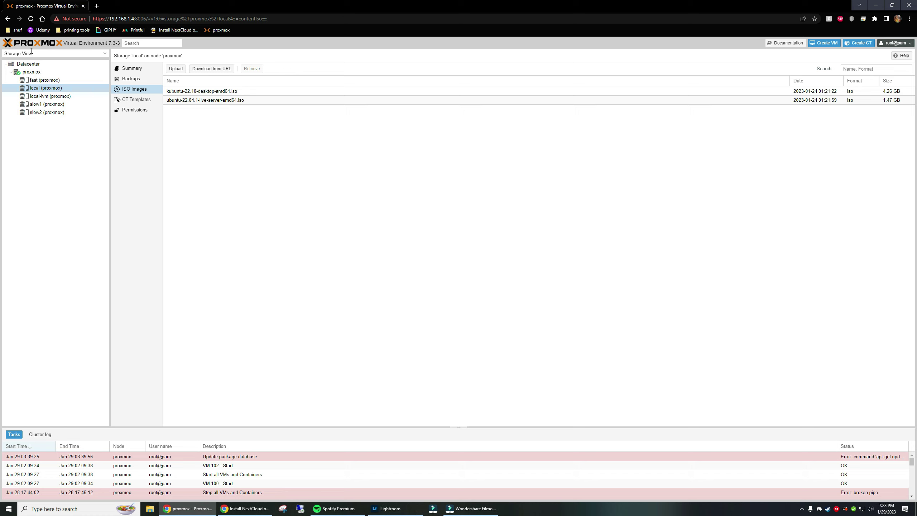
pyautogui.click(48, 88)
pyautogui.click(128, 90)
# Step: Select ubuntu-22.04.1-live-server-amd64 from Downloads as the ISO to upload, and close the upload dialog without uploading
pyautogui.click(176, 69)
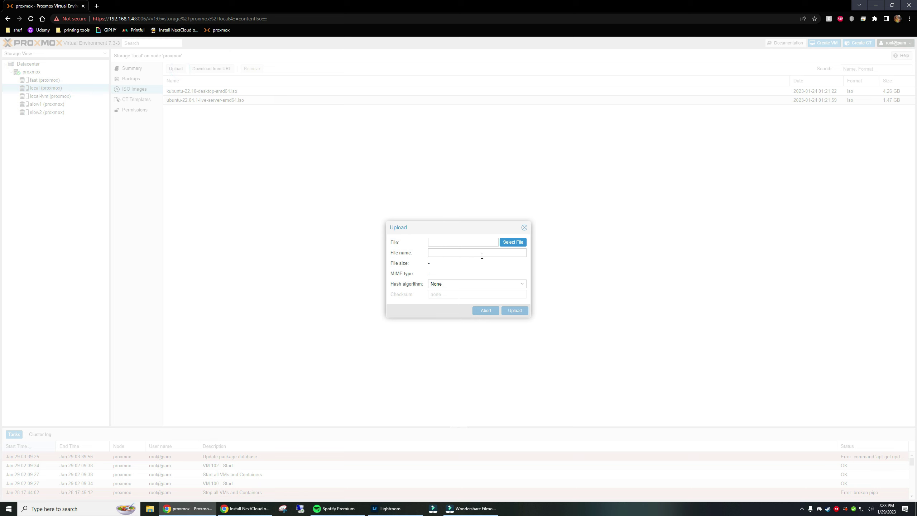
pyautogui.click(511, 242)
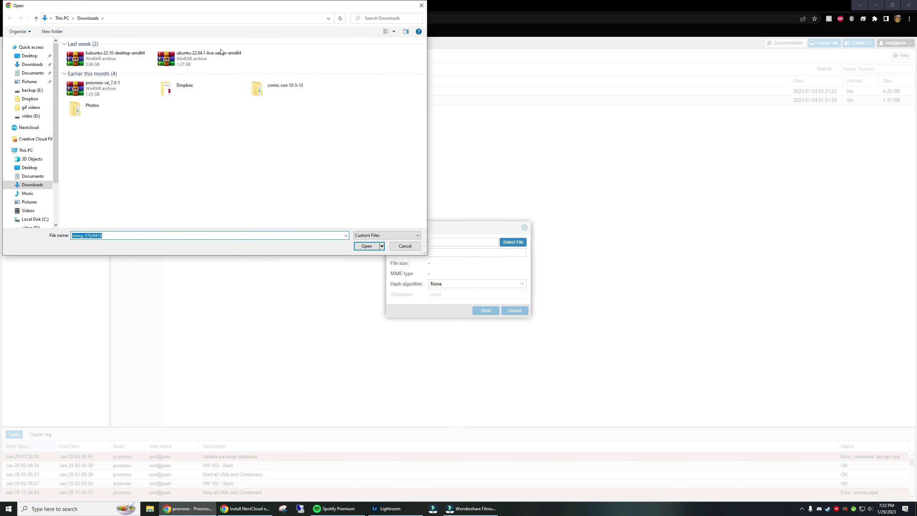
pyautogui.click(183, 66)
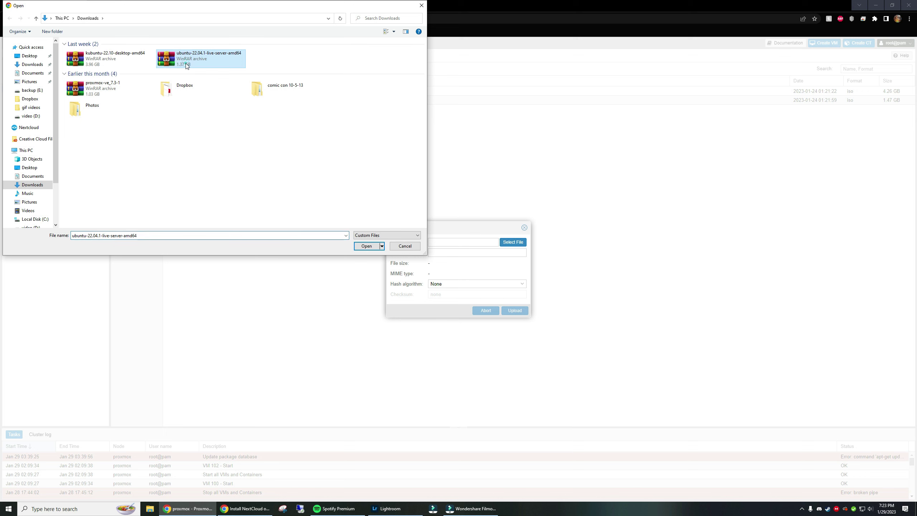
pyautogui.click(377, 247)
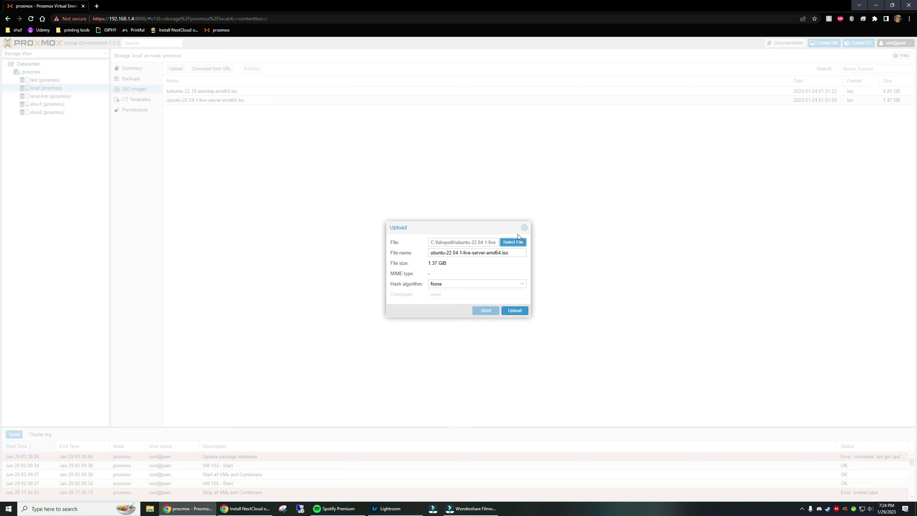
pyautogui.click(525, 228)
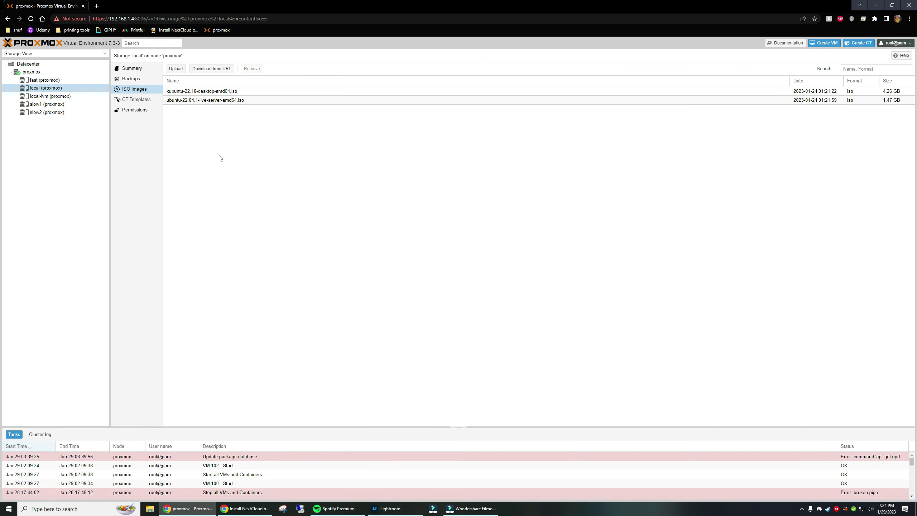
pyautogui.click(212, 69)
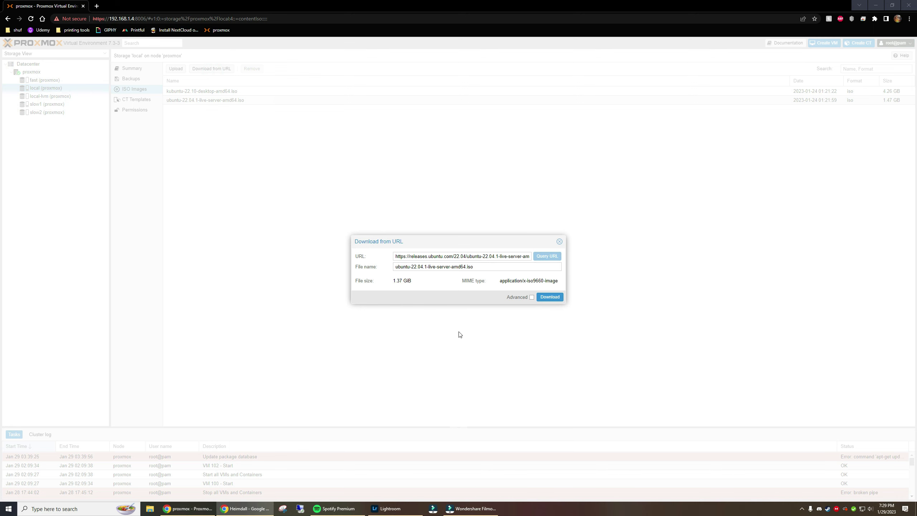
pyautogui.click(559, 241)
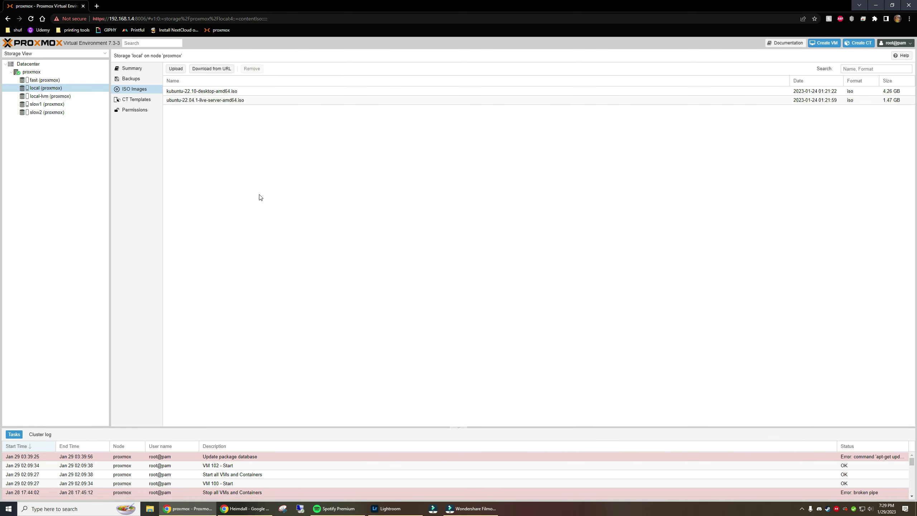
pyautogui.click(212, 69)
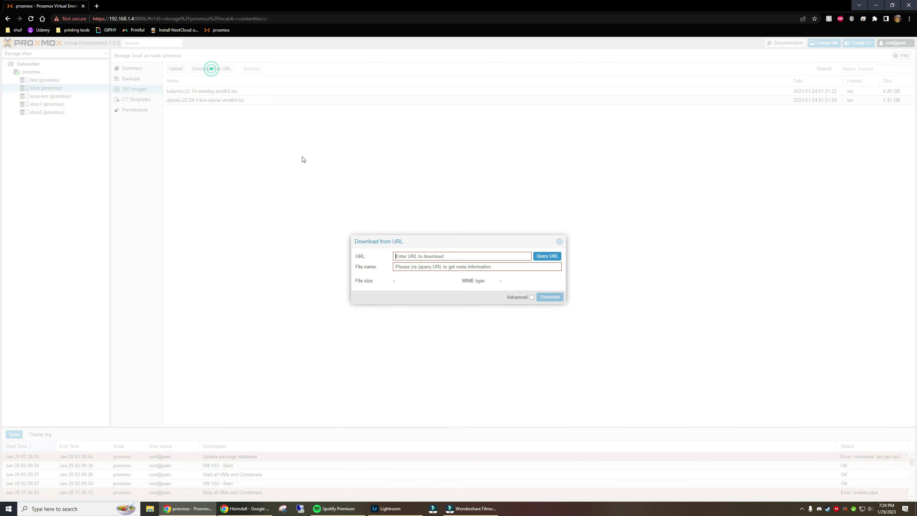
pyautogui.rightClick(424, 255)
pyautogui.click(444, 309)
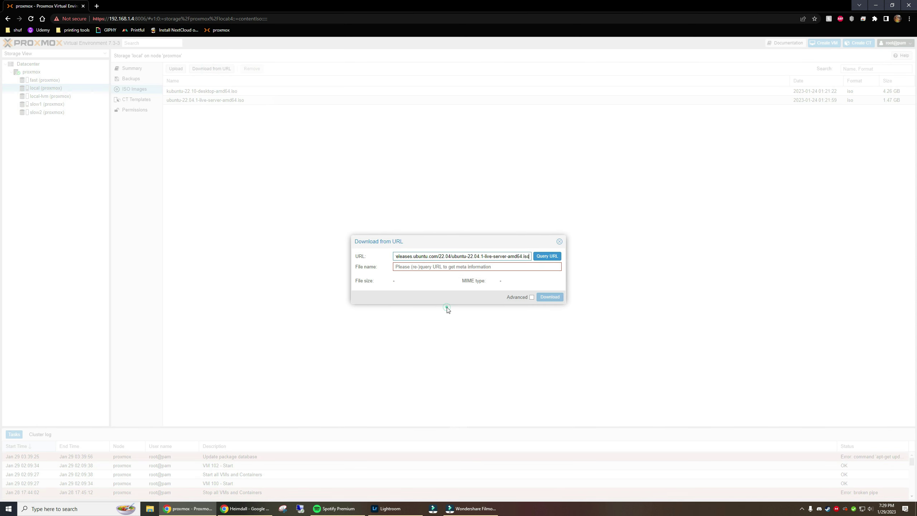
pyautogui.click(548, 257)
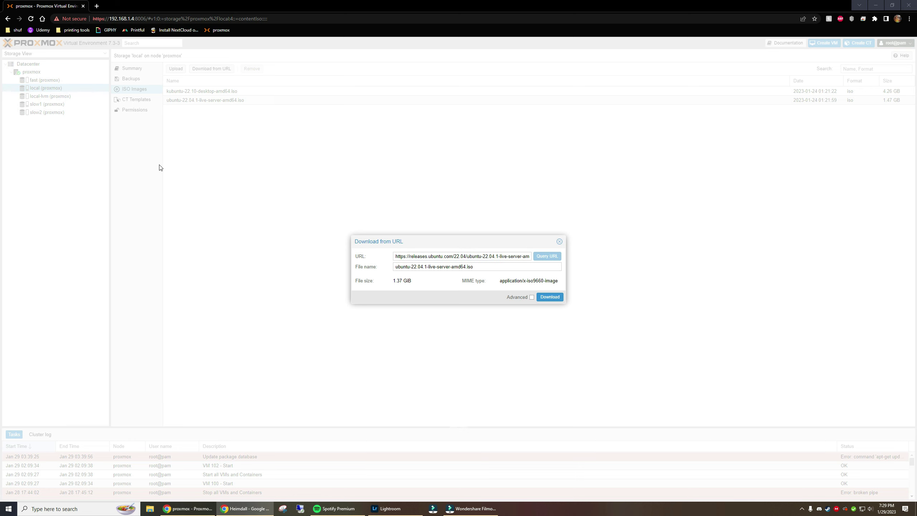
# Step: Search the web for ubuntu 22 in a new browser tab and open the Ubuntu 22.04.1 LTS (Jammy Jellyfish) releases page
pyautogui.click(97, 6)
pyautogui.click(199, 18)
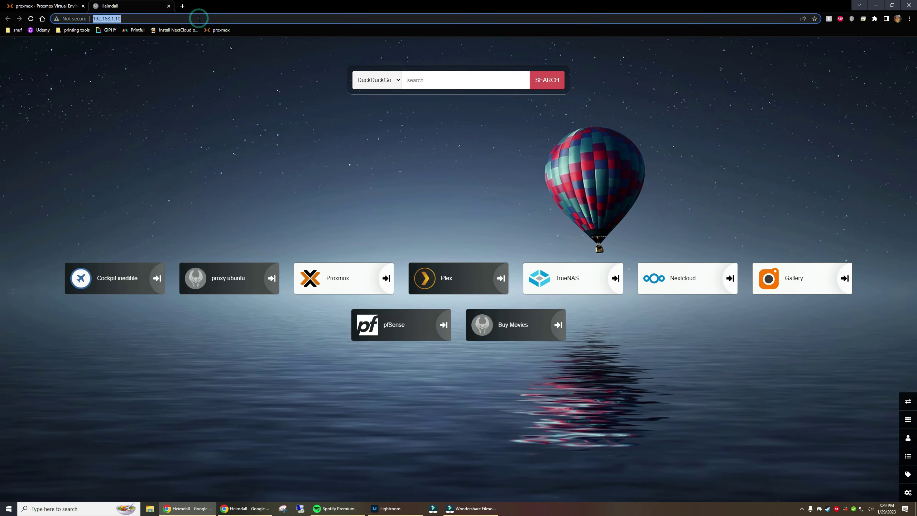
pyautogui.write('ubuntu')
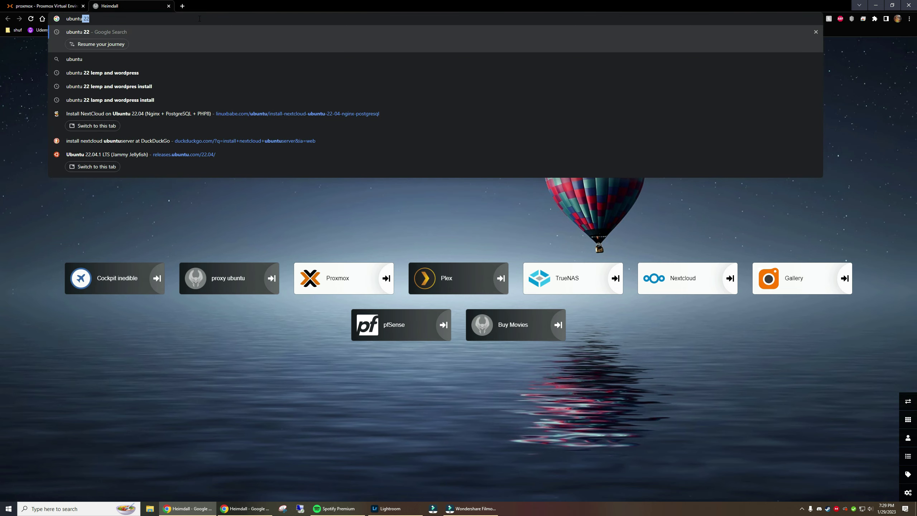
pyautogui.press('Return')
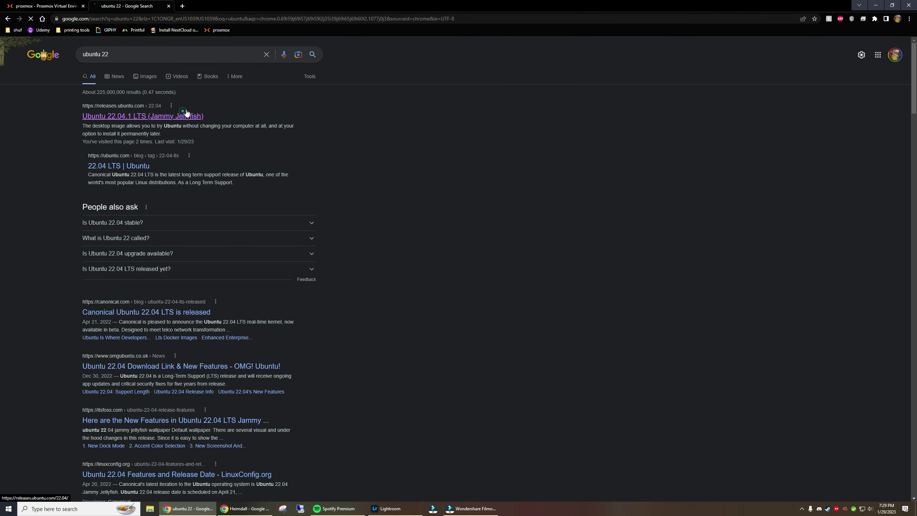
pyautogui.click(183, 116)
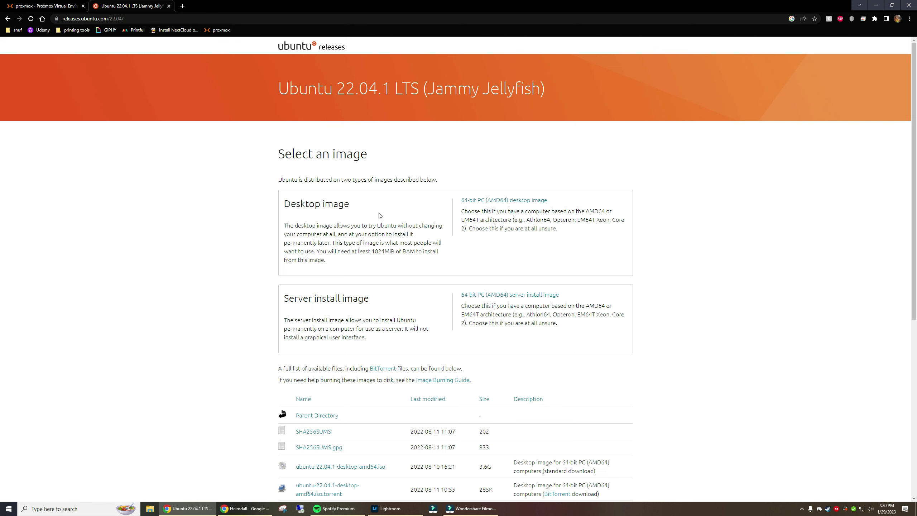
# Step: Copy the link address of the 64-bit PC (AMD64) server install image
pyautogui.scroll(-3, 461, 295)
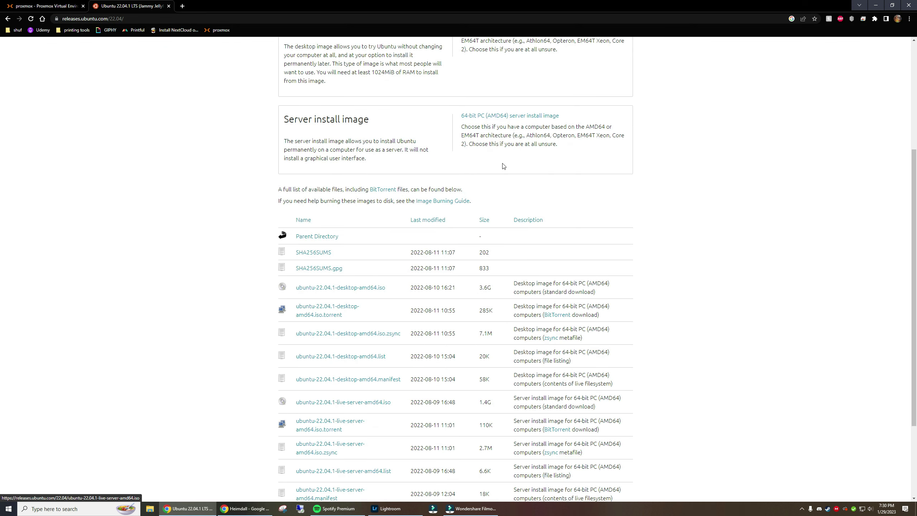
pyautogui.scroll(1, 516, 189)
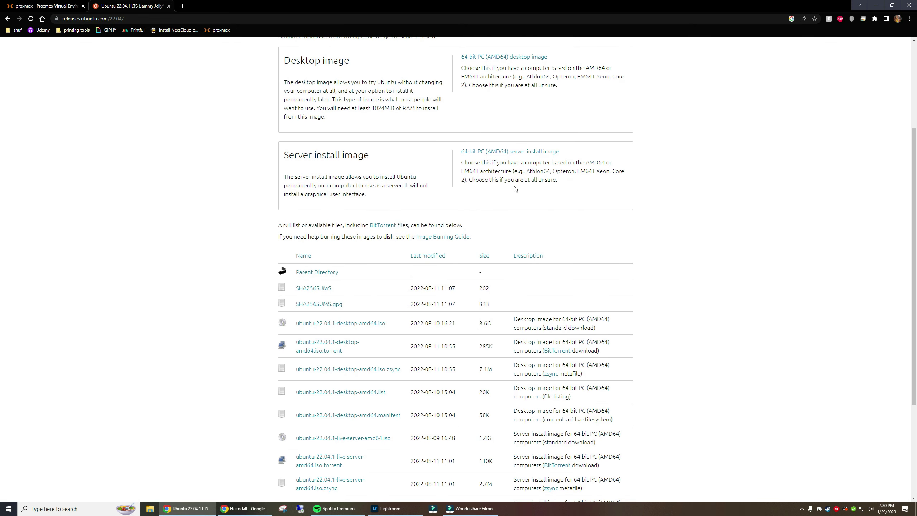
pyautogui.rightClick(518, 153)
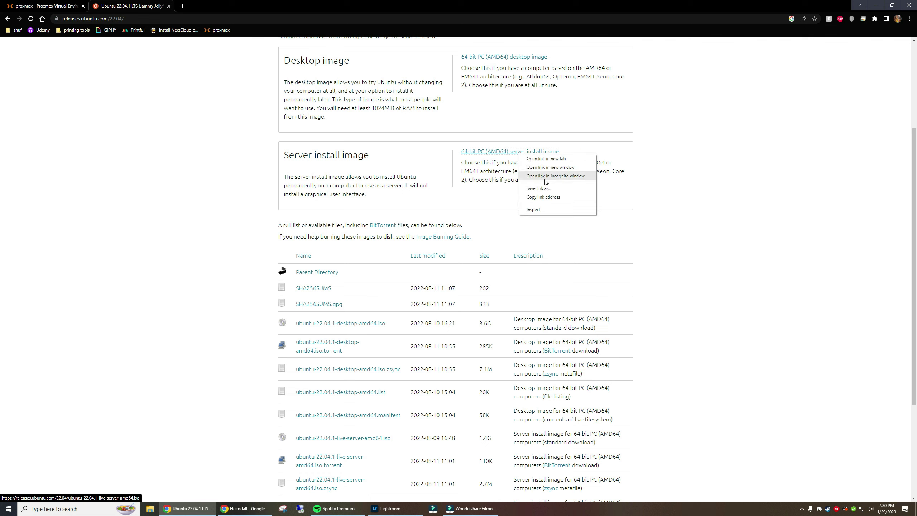
pyautogui.click(551, 197)
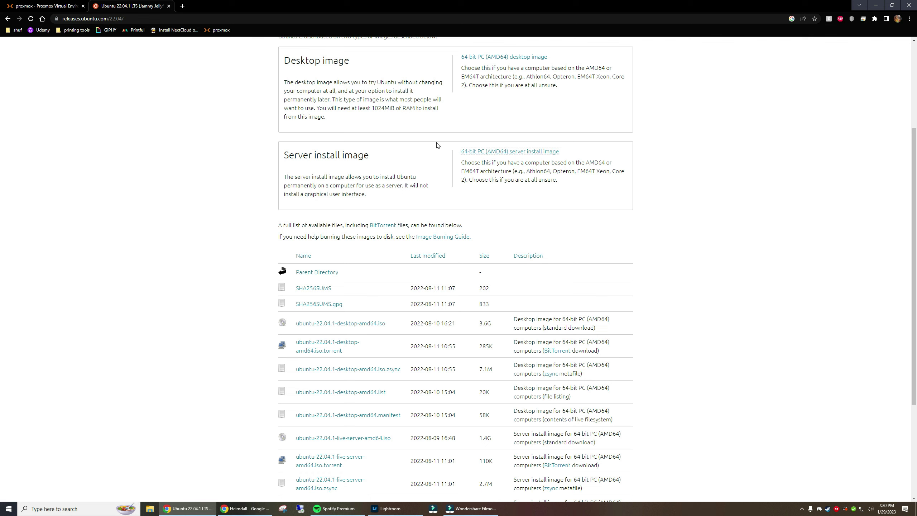
# Step: Return to Proxmox and enter the copied Ubuntu server image link in a fresh Download from URL dialog for local storage
pyautogui.click(60, 11)
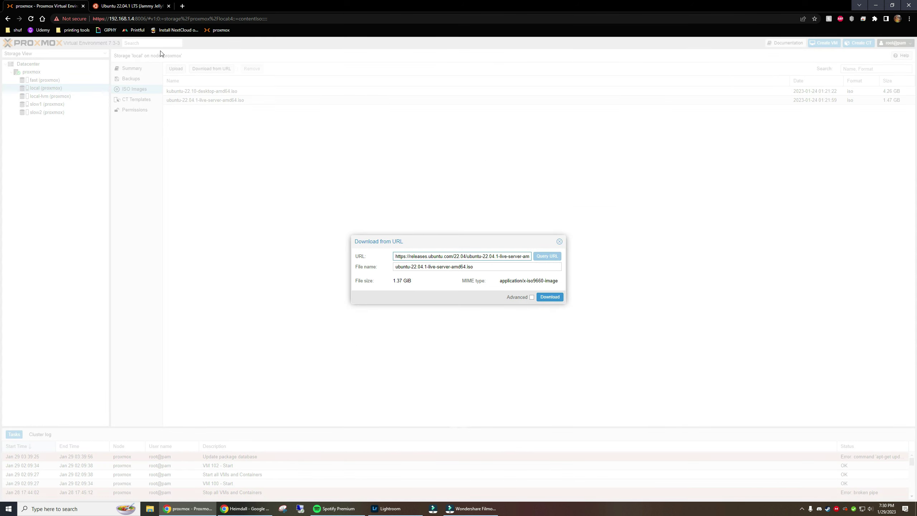
pyautogui.tripleClick(524, 256)
pyautogui.press('BackSpace')
pyautogui.hotkey('ctrl', 'v')
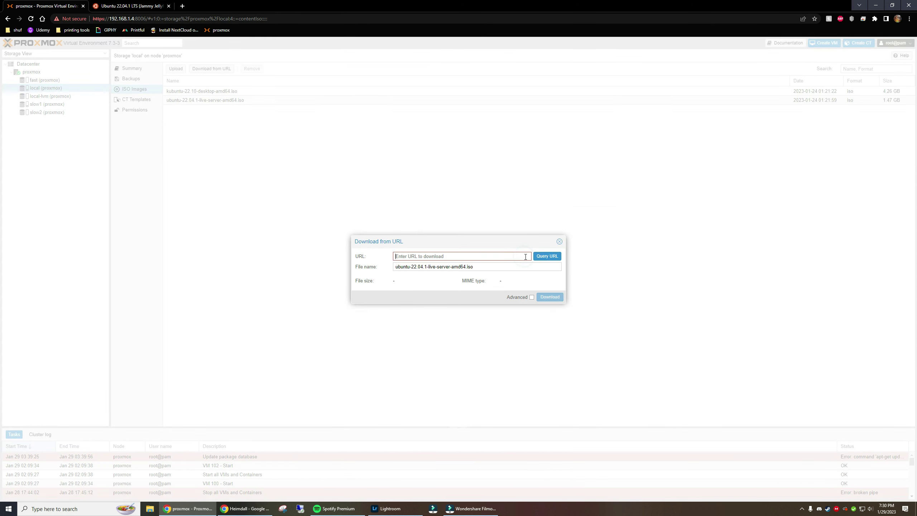
pyautogui.click(559, 242)
pyautogui.click(215, 68)
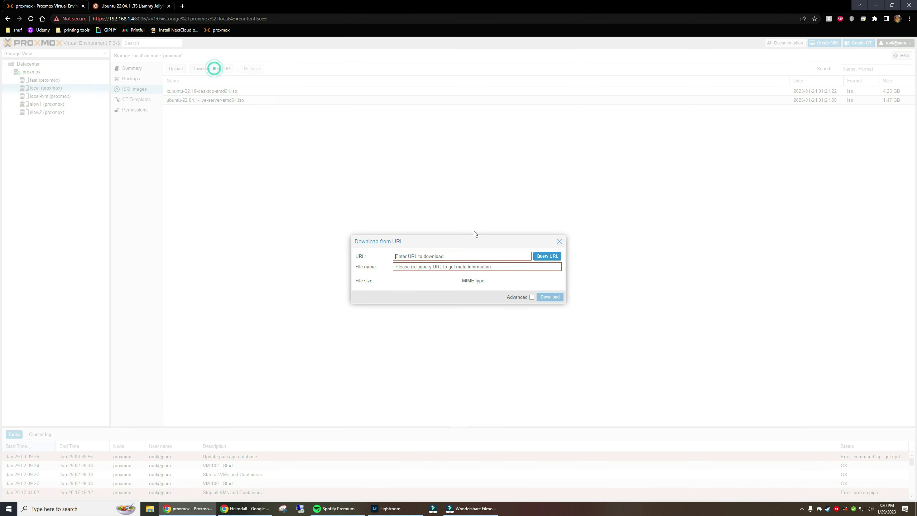
pyautogui.rightClick(463, 254)
pyautogui.click(488, 302)
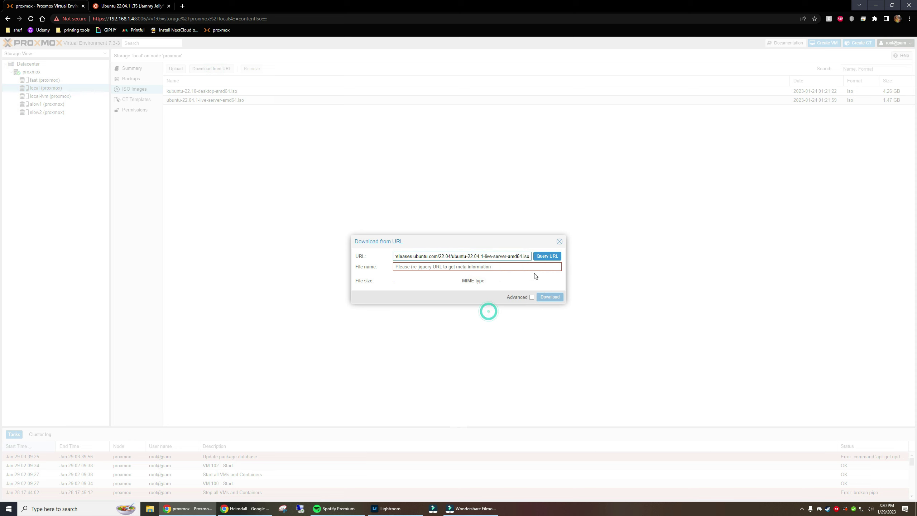
# Step: Query the Ubuntu server image URL for its file information and dismiss the download dialog without downloading
pyautogui.click(551, 256)
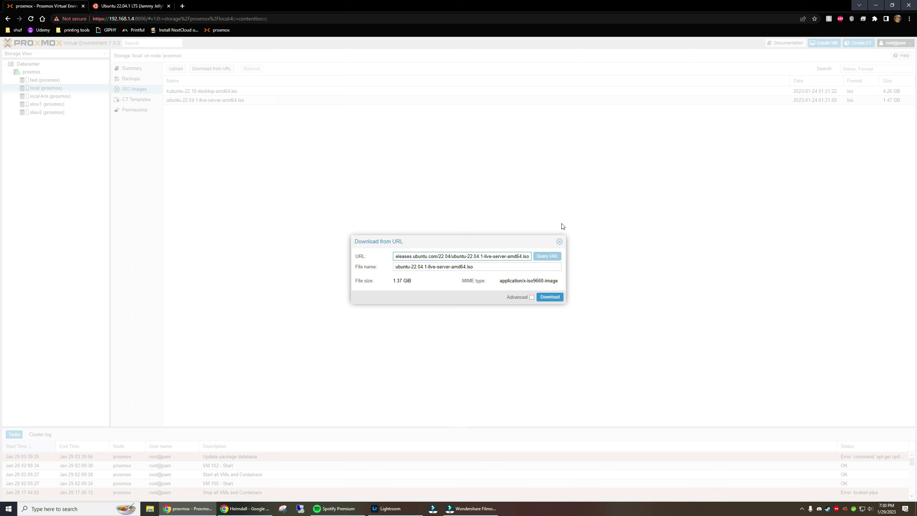
pyautogui.click(558, 241)
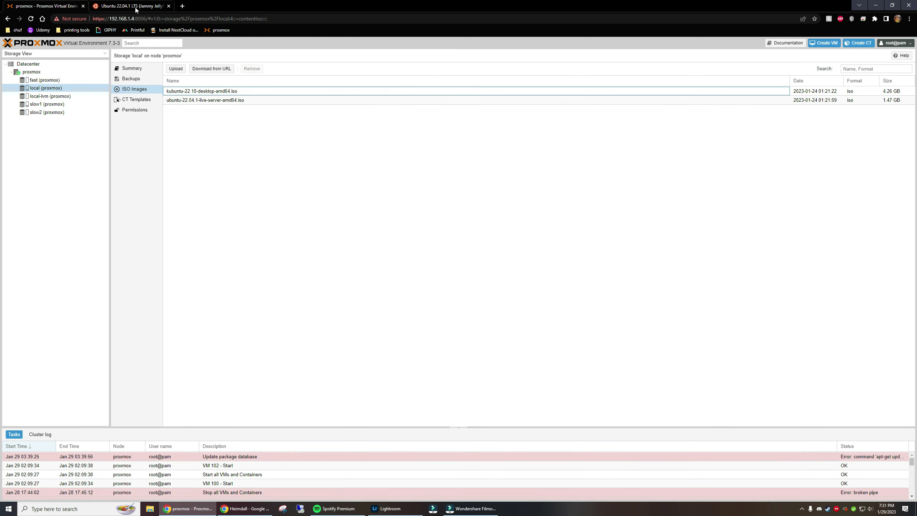
pyautogui.click(72, 88)
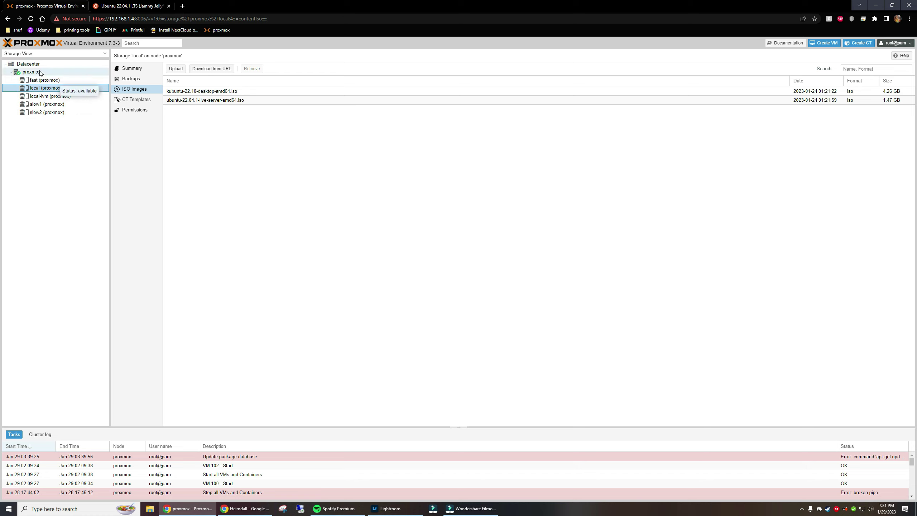
# Step: Start creating a new virtual machine and name it nextcloud
pyautogui.click(825, 43)
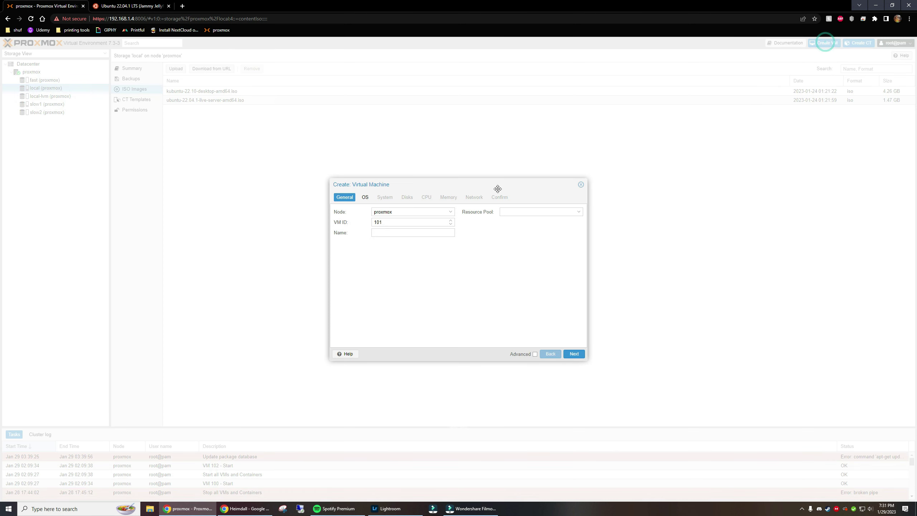
pyautogui.click(394, 232)
pyautogui.write('nextcloud')
# Step: Choose ubuntu-22.04.1-live-server-amd64.iso from local storage as the virtual machine's installation image
pyautogui.click(364, 197)
pyautogui.click(381, 222)
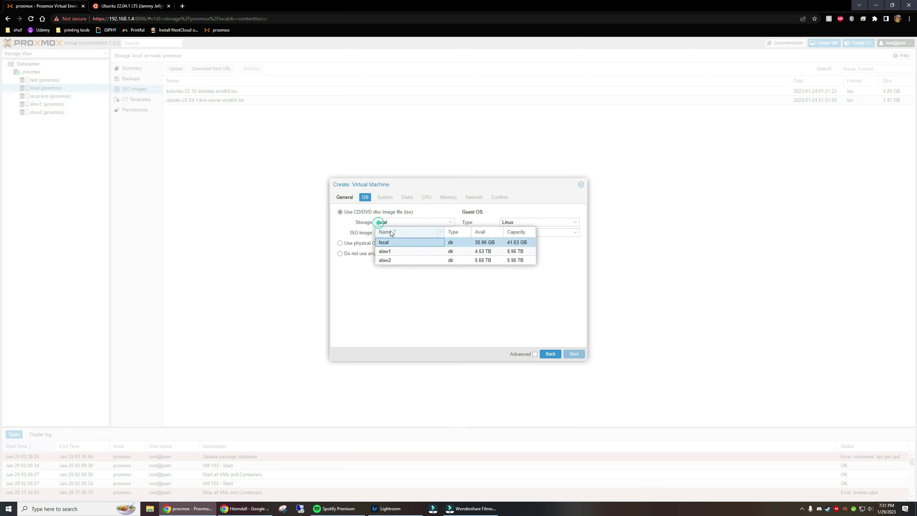
pyautogui.click(423, 243)
pyautogui.click(450, 232)
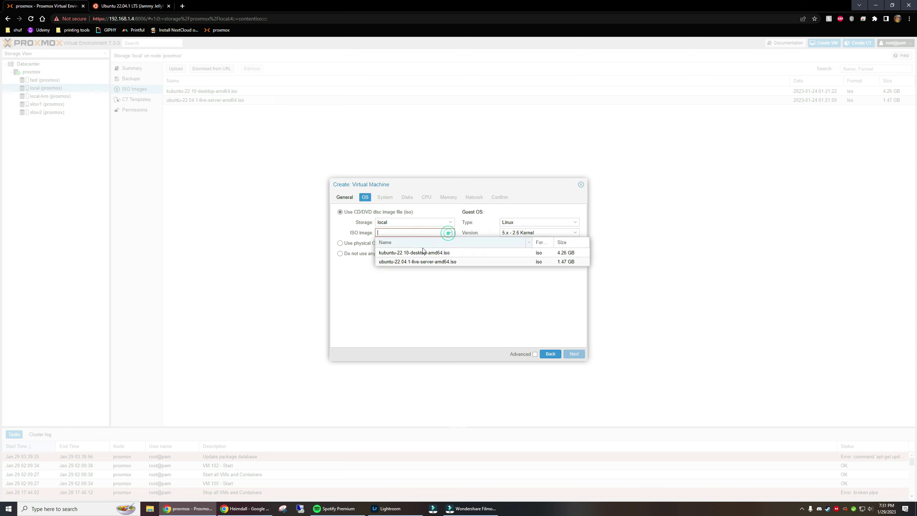
pyautogui.click(414, 263)
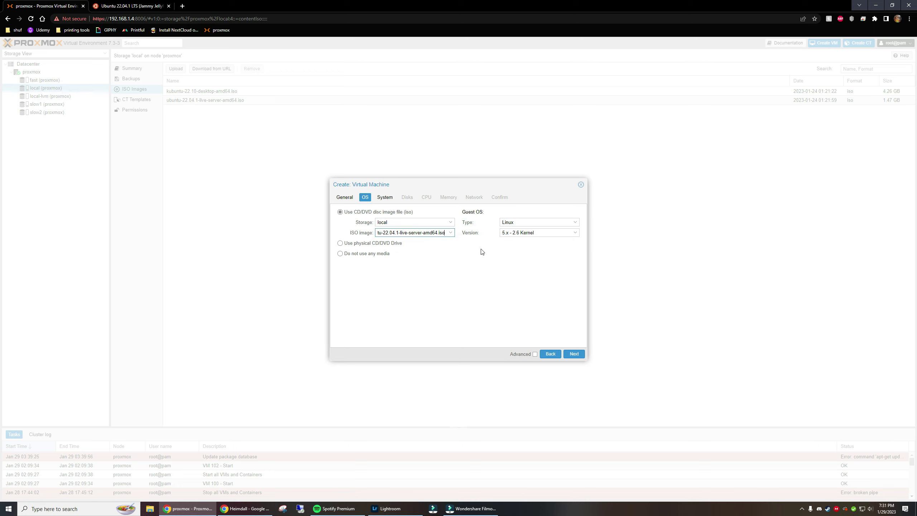
# Step: Keep the guest OS as Linux with the 5.x - 2.6 Kernel version and proceed to the system settings
pyautogui.click(542, 233)
pyautogui.click(537, 241)
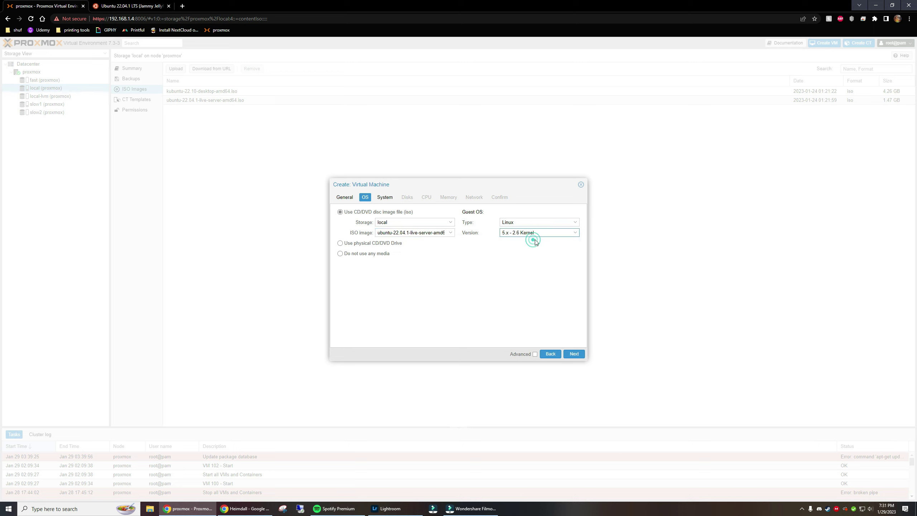
pyautogui.click(540, 221)
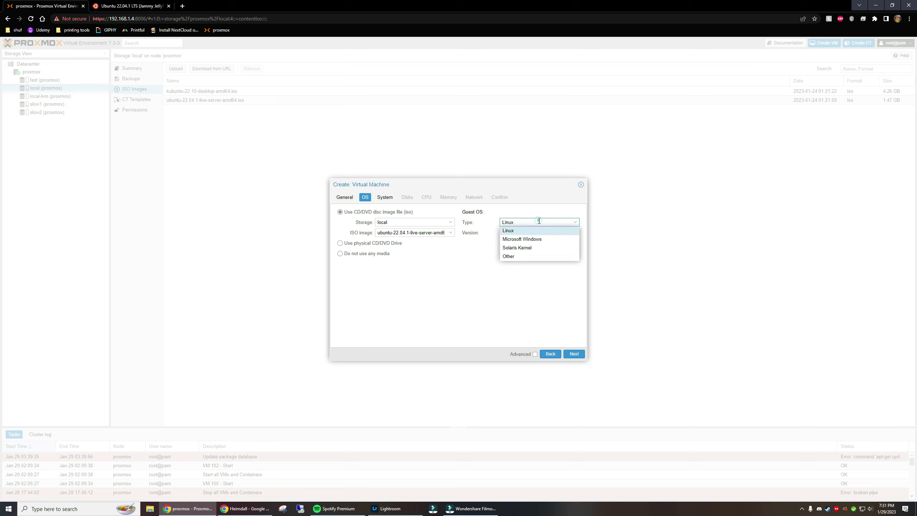
pyautogui.click(538, 221)
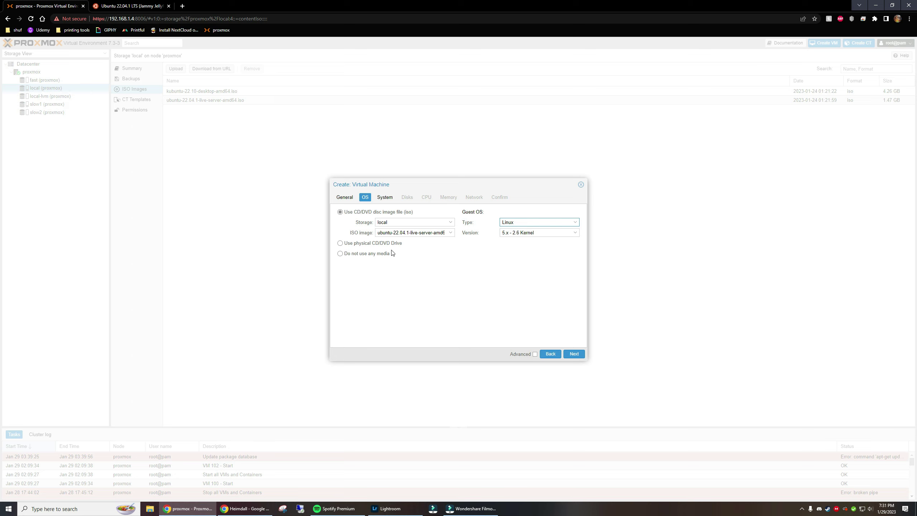
pyautogui.click(575, 354)
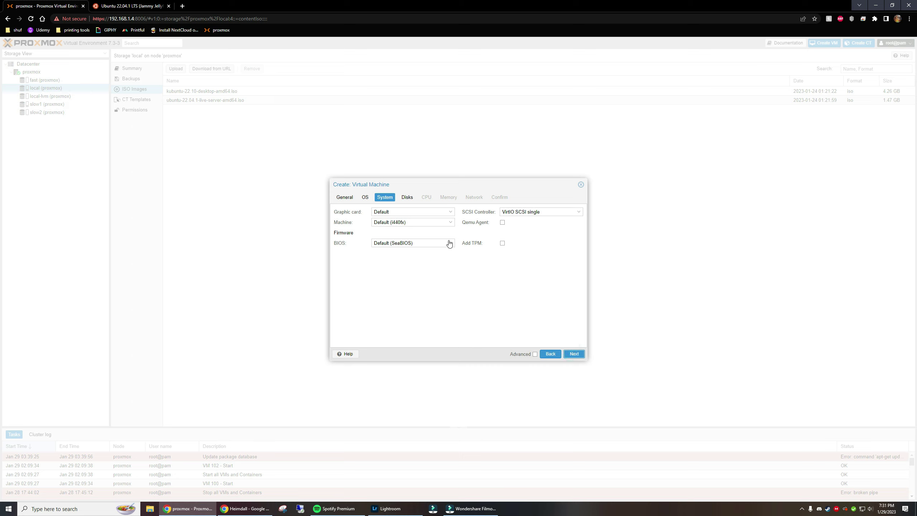
# Step: Keep the default graphic card and machine type, and set the SCSI controller to Default (LSI 53C895A)
pyautogui.click(450, 213)
pyautogui.click(451, 213)
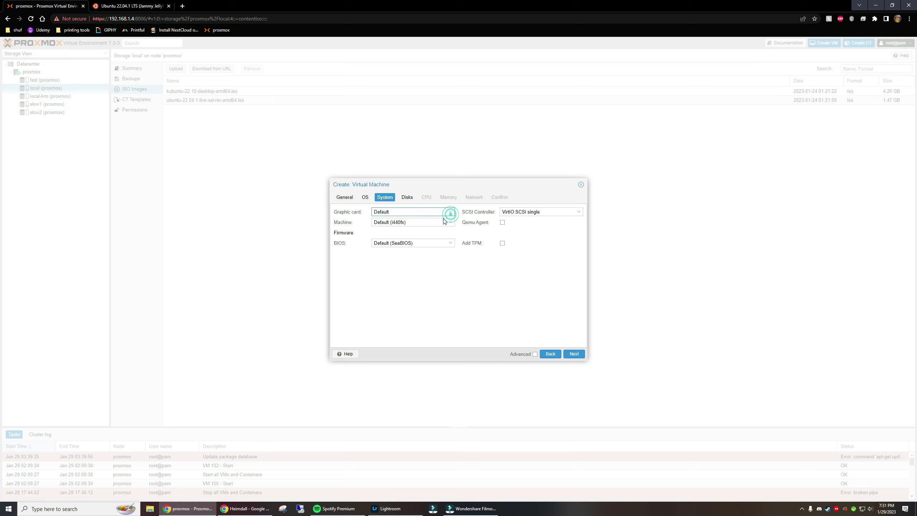
pyautogui.click(448, 222)
pyautogui.click(448, 222)
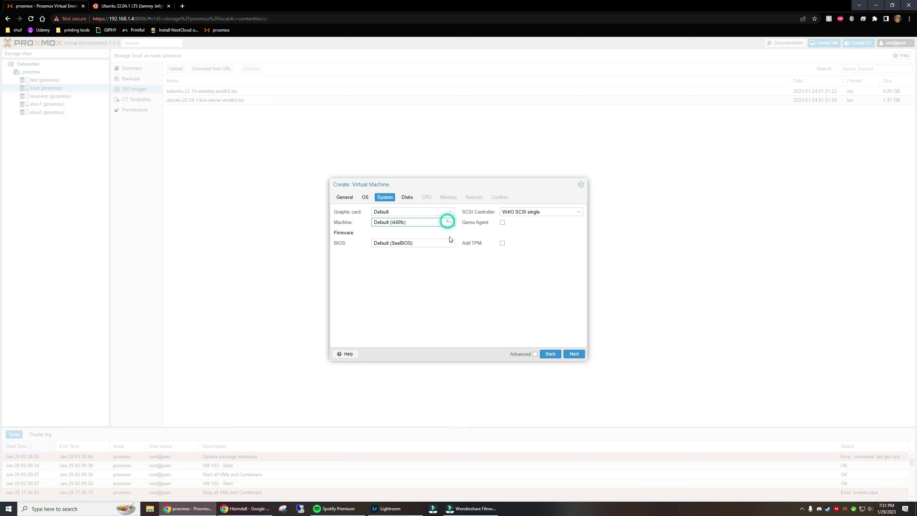
pyautogui.click(544, 212)
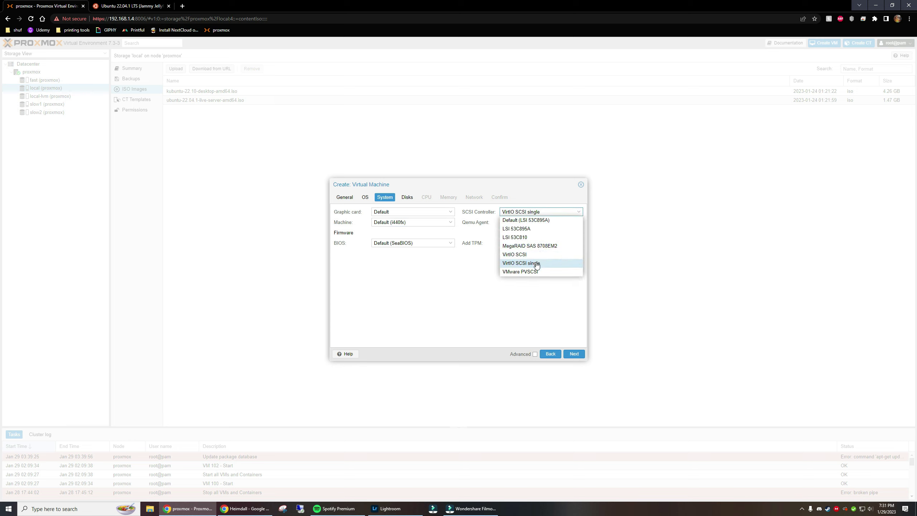
pyautogui.click(544, 220)
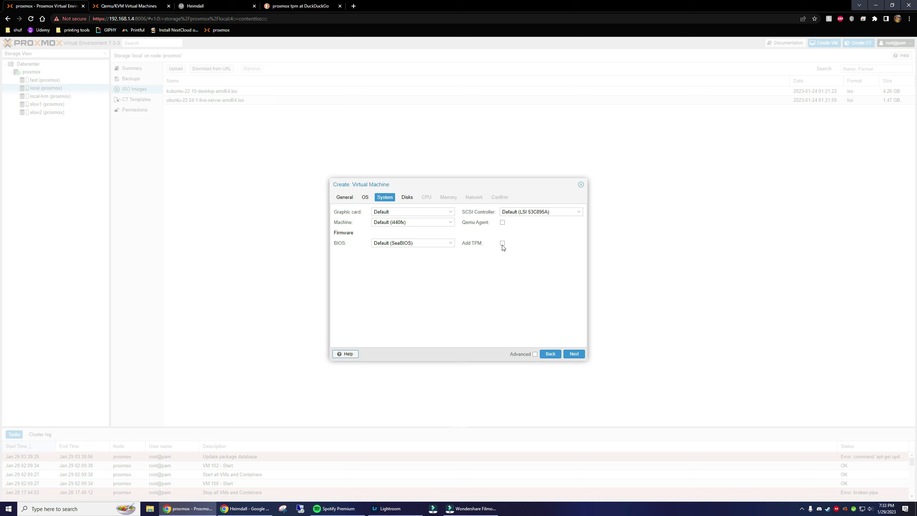
# Step: In the disk settings, keep the SCSI bus and choose fast as the storage for the virtual disk
pyautogui.click(407, 198)
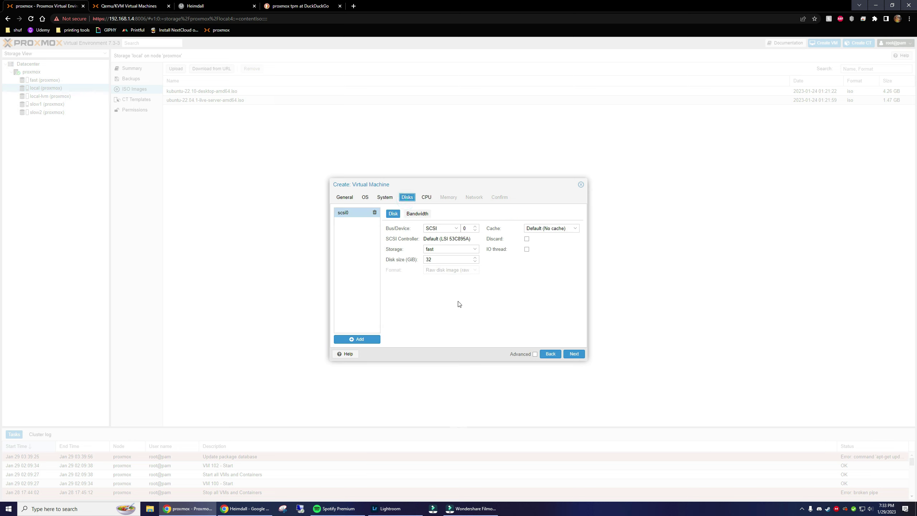
pyautogui.click(457, 229)
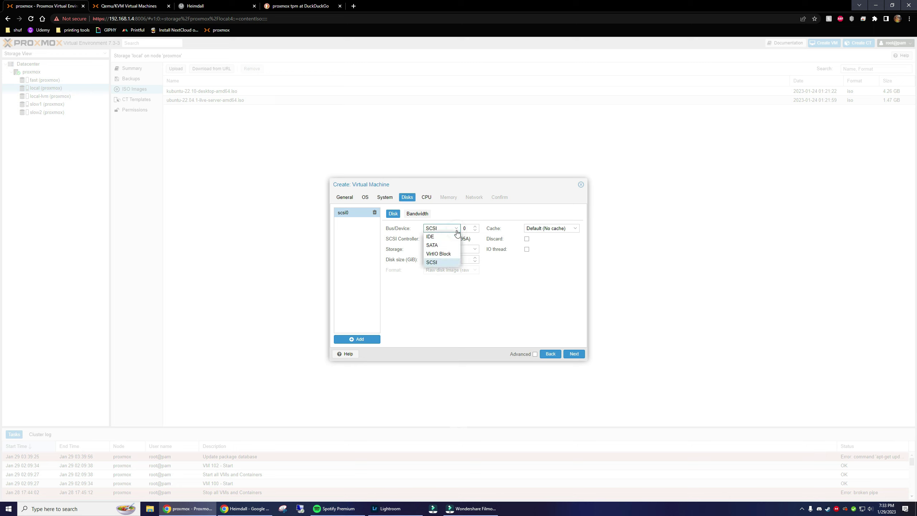
pyautogui.click(457, 230)
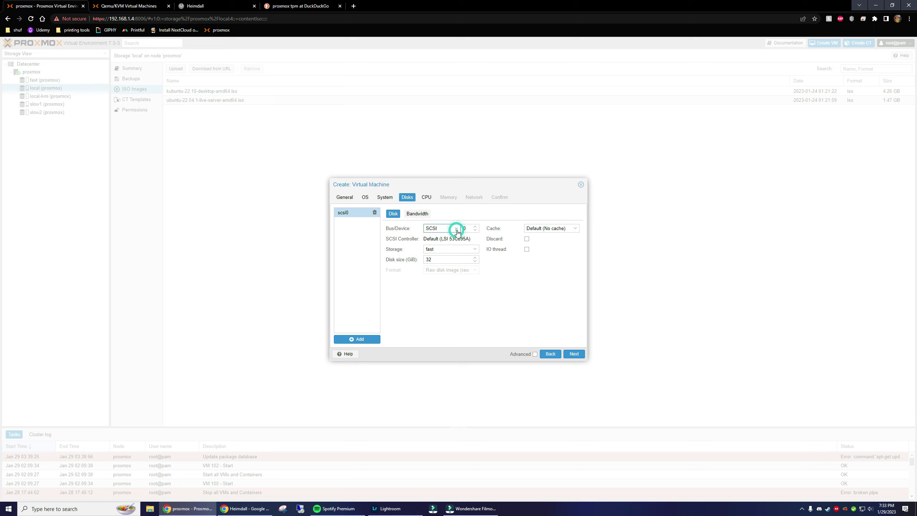
pyautogui.click(475, 249)
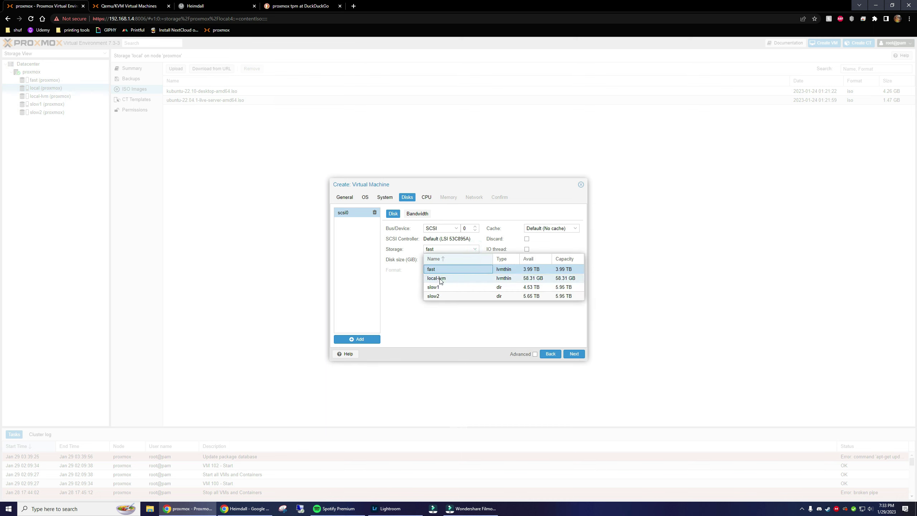
pyautogui.click(443, 268)
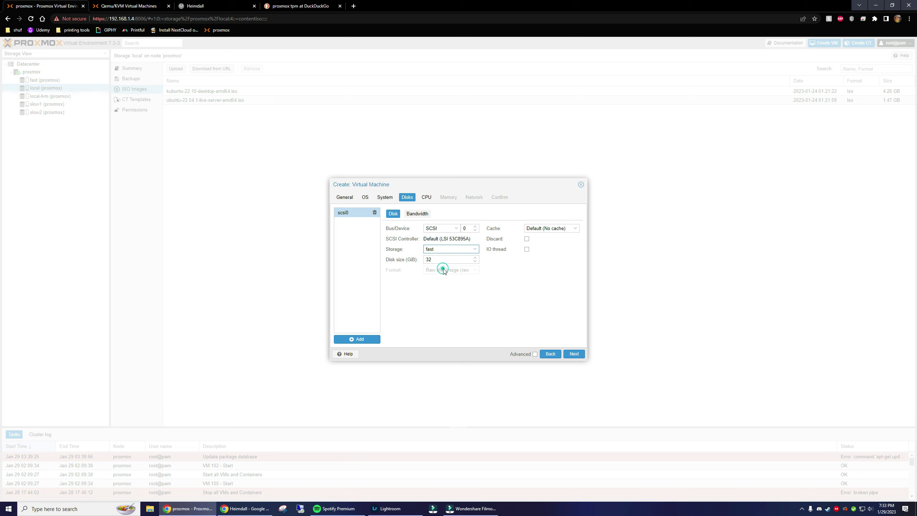
pyautogui.click(474, 249)
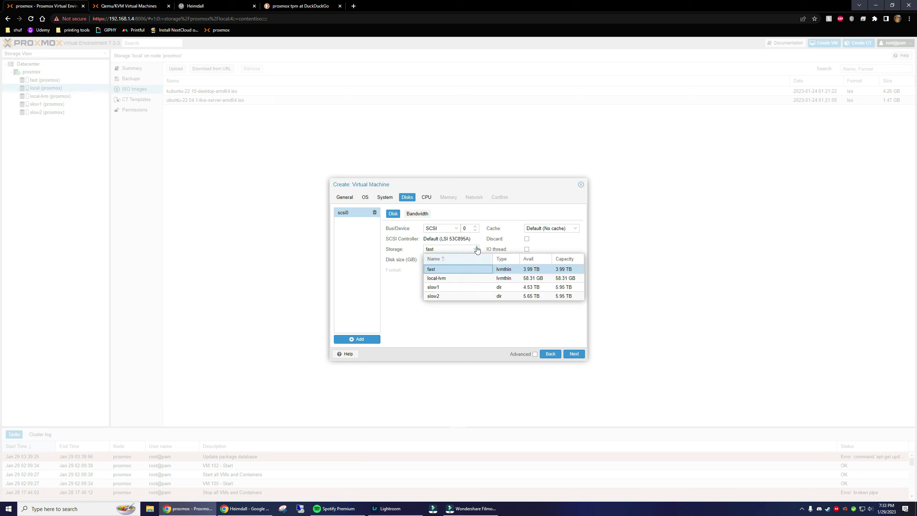
pyautogui.click(446, 269)
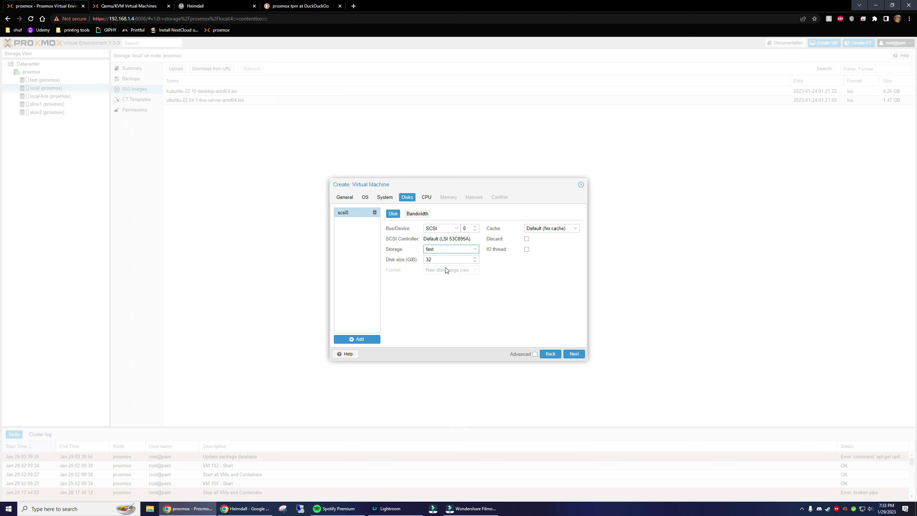
# Step: Set the virtual disk's size to 1024 GiB
pyautogui.click(451, 260)
pyautogui.moveTo(457, 259); pyautogui.dragTo(415, 261)
pyautogui.write('10')
pyautogui.write('024')
pyautogui.click(445, 257)
pyautogui.click(509, 263)
# Step: Keep the disk cache at Default (No cache), enable Discard, and proceed to the CPU settings
pyautogui.click(565, 228)
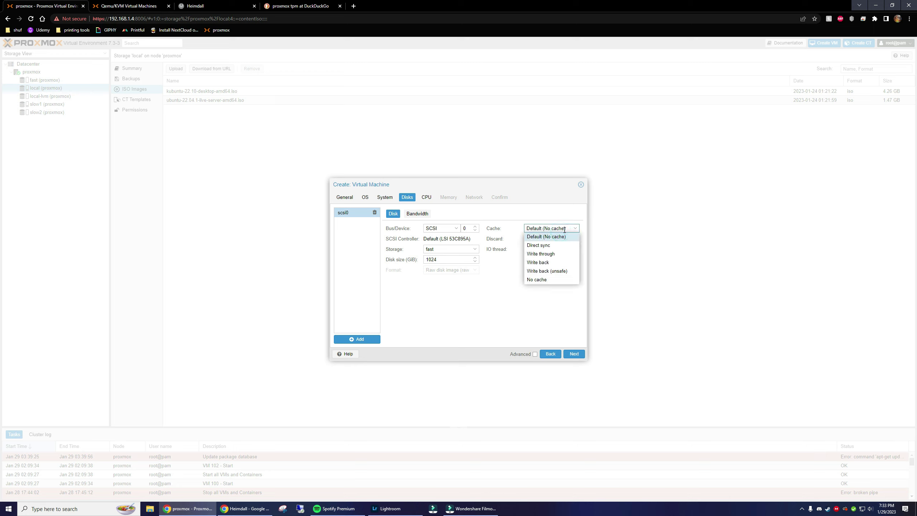
pyautogui.click(564, 229)
pyautogui.click(540, 287)
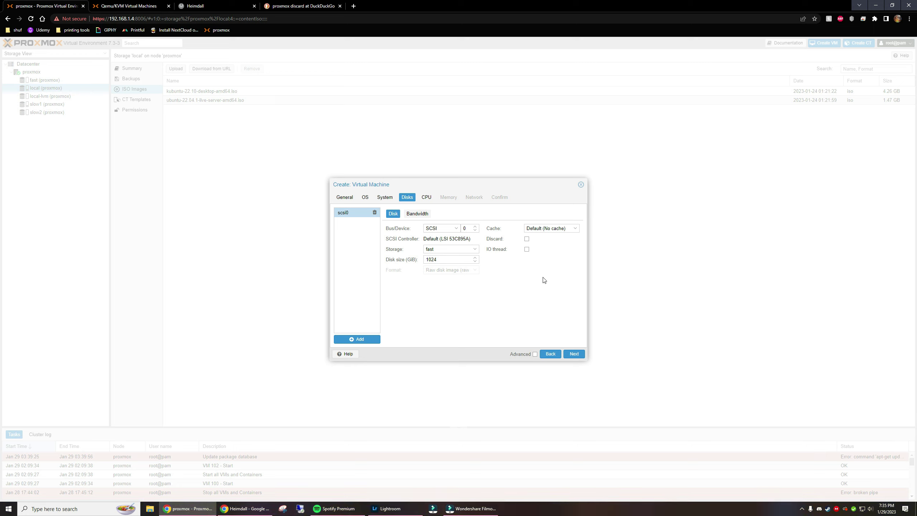
pyautogui.click(526, 239)
pyautogui.click(578, 356)
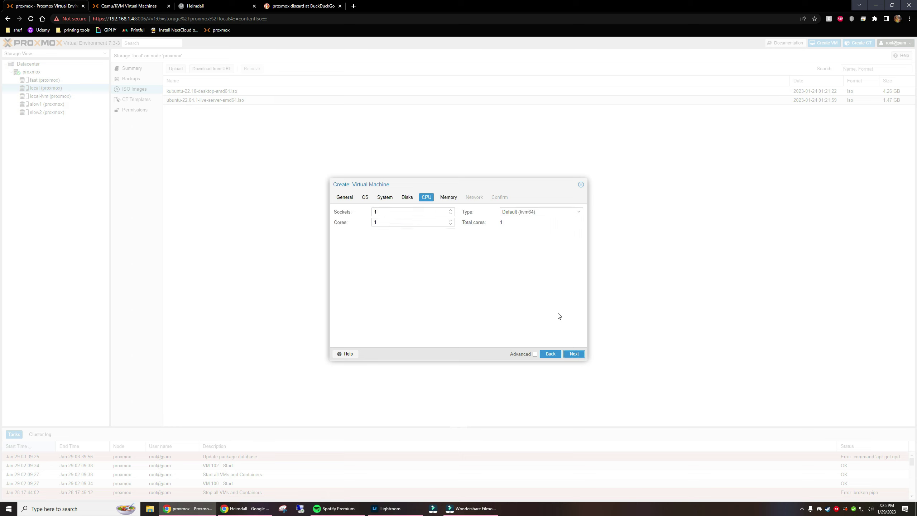
# Step: Give the virtual machine 2 sockets and 4 cores, keep the Default (kvm64) CPU type, and proceed to memory
pyautogui.click(413, 213)
pyautogui.moveTo(409, 212); pyautogui.dragTo(370, 212)
pyautogui.press('Tab')
pyautogui.click(526, 211)
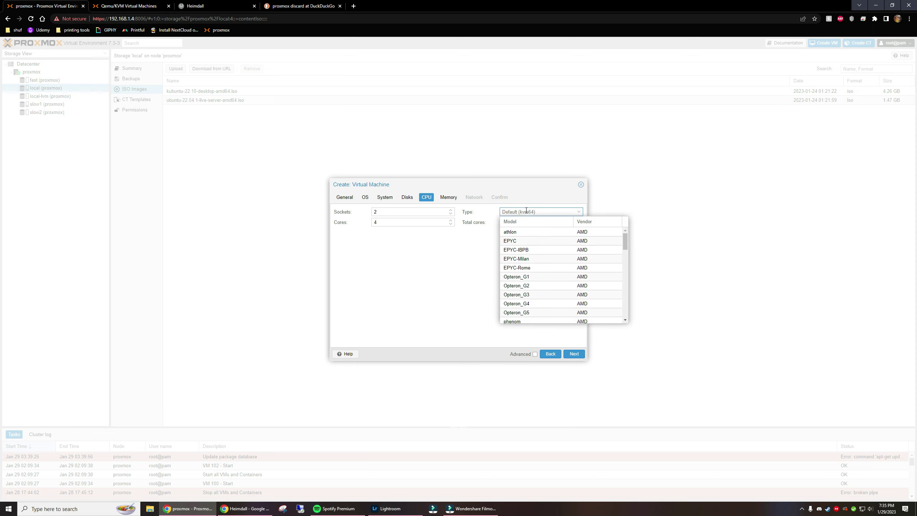
pyautogui.click(526, 211)
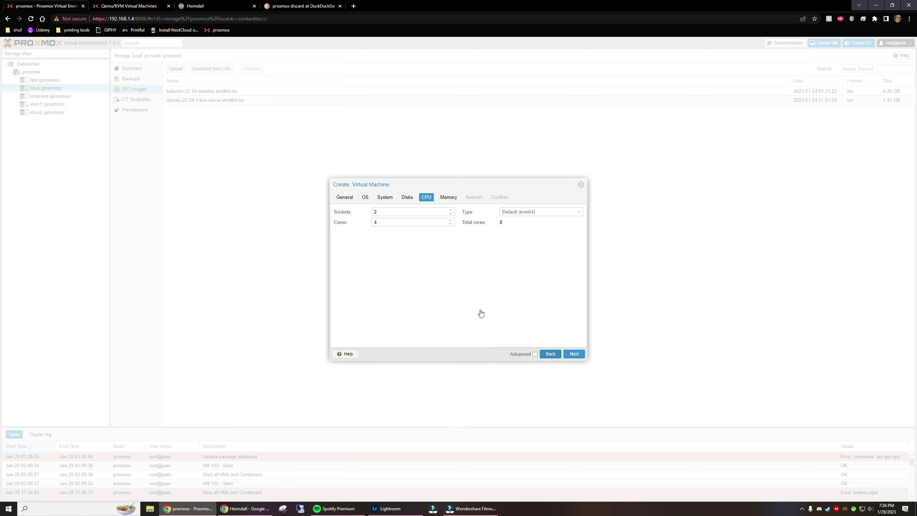
pyautogui.click(581, 353)
# Step: Replace the virtual machine's default memory size with a new MiB amount and proceed to the network settings
pyautogui.moveTo(409, 211); pyautogui.dragTo(390, 212)
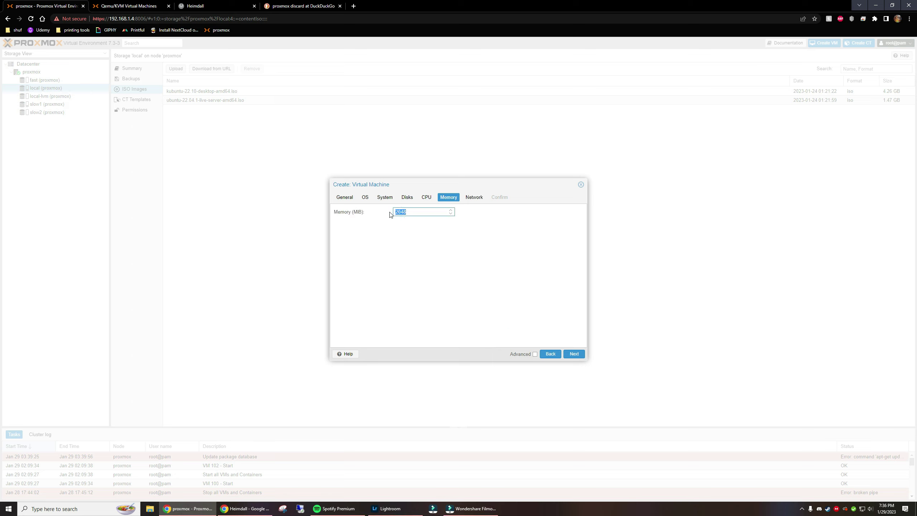
pyautogui.write('1')
pyautogui.press('BackSpace')
pyautogui.press('BackSpace')
pyautogui.press('BackSpace')
pyautogui.click(565, 352)
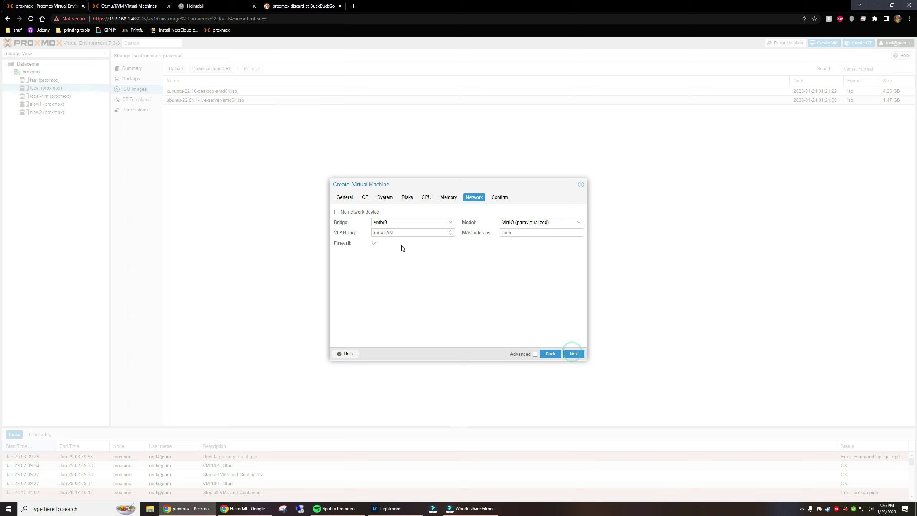
# Step: Keep bridge vmbr0 and the VirtIO (paravirtualized) model for the network device, and turn off its firewall
pyautogui.click(445, 223)
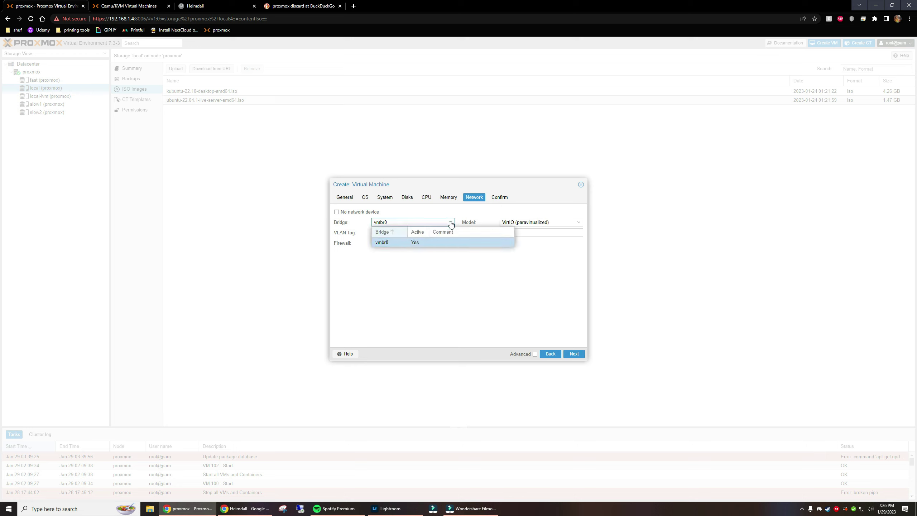
pyautogui.click(450, 222)
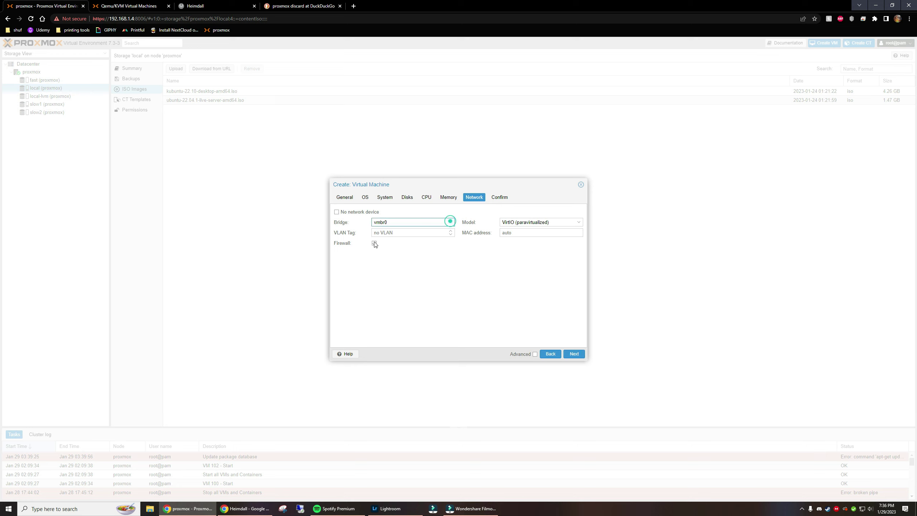
pyautogui.click(530, 223)
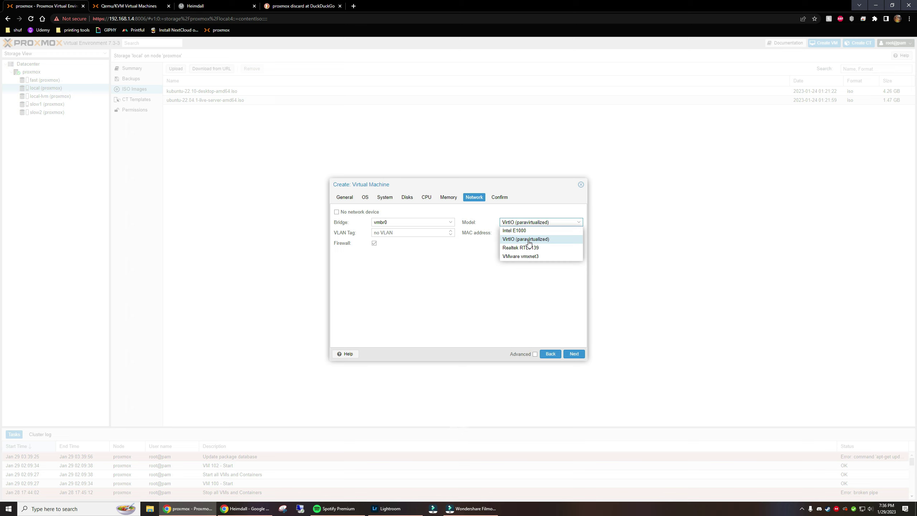
pyautogui.click(528, 240)
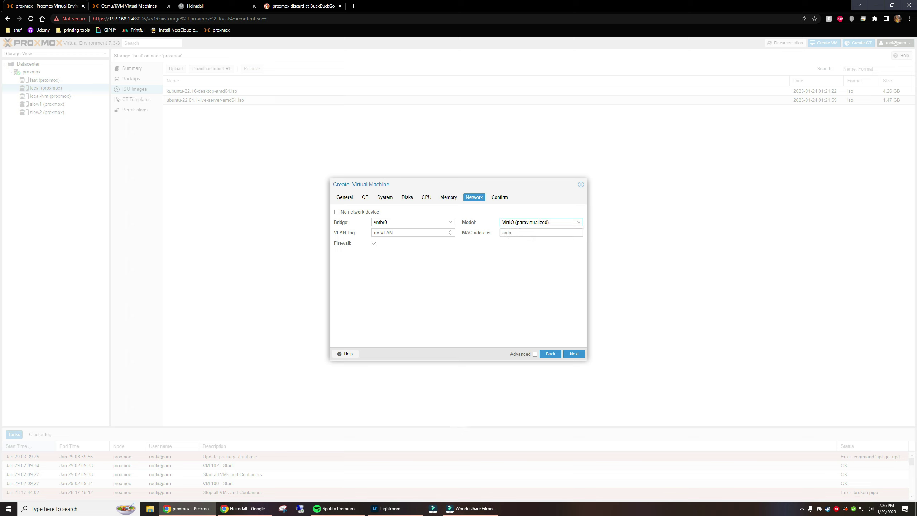
pyautogui.click(523, 233)
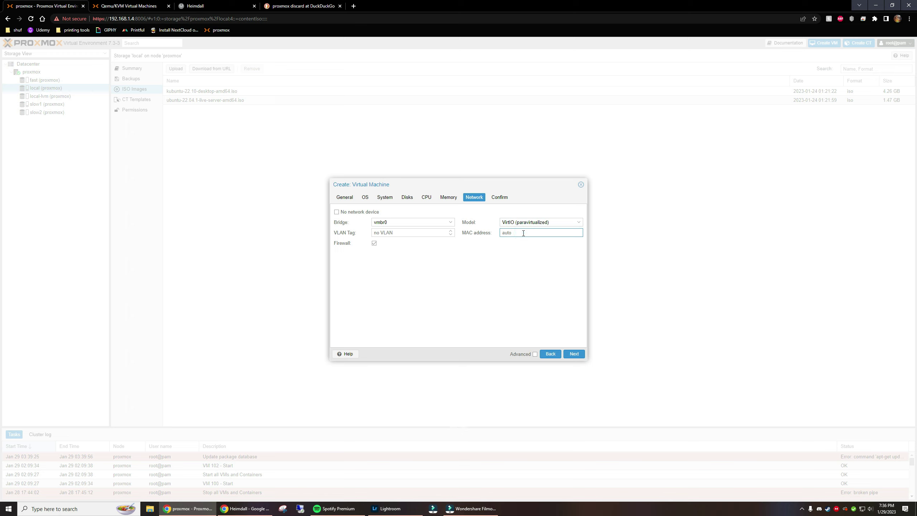
pyautogui.click(375, 245)
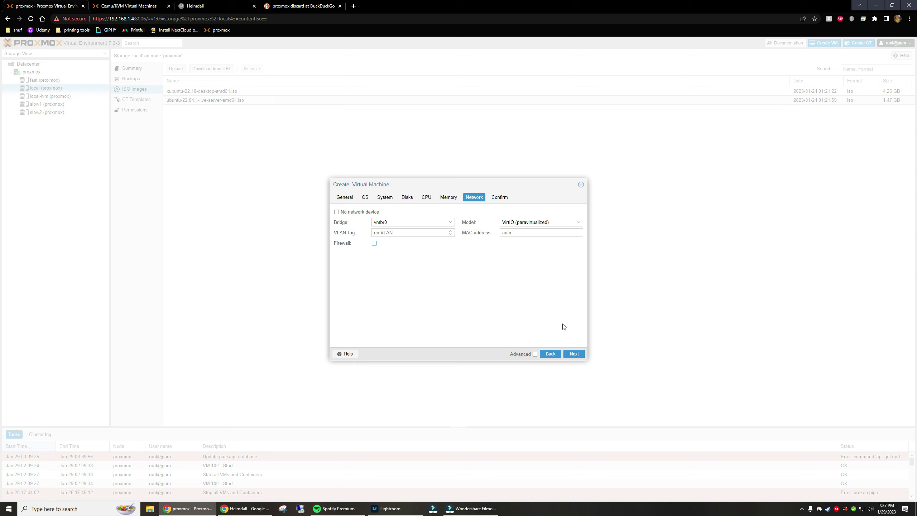
# Step: Proceed to the confirmation summary, enable Start after created, and finish creating the nextcloud virtual machine
pyautogui.click(573, 354)
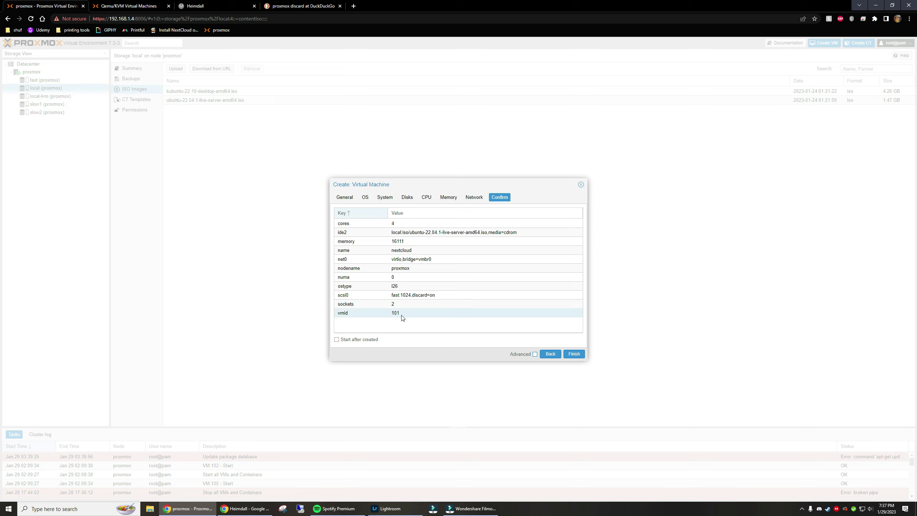
pyautogui.click(336, 340)
pyautogui.click(535, 354)
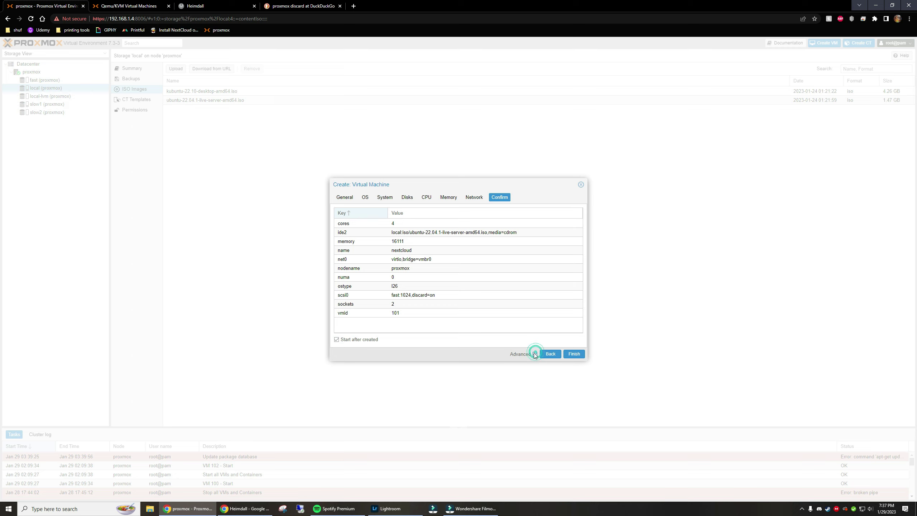
pyautogui.click(537, 354)
pyautogui.click(574, 354)
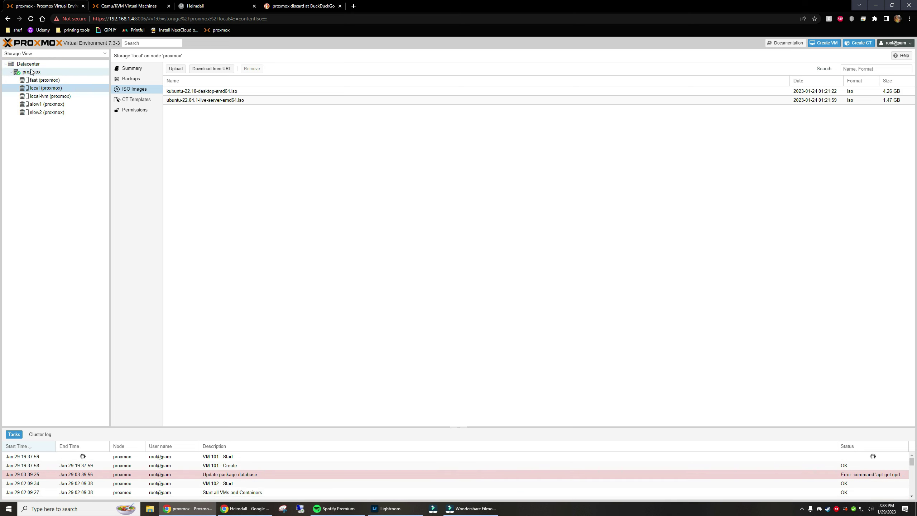
# Step: Switch the resource tree to Server View and open virtual machine 101
pyautogui.click(26, 53)
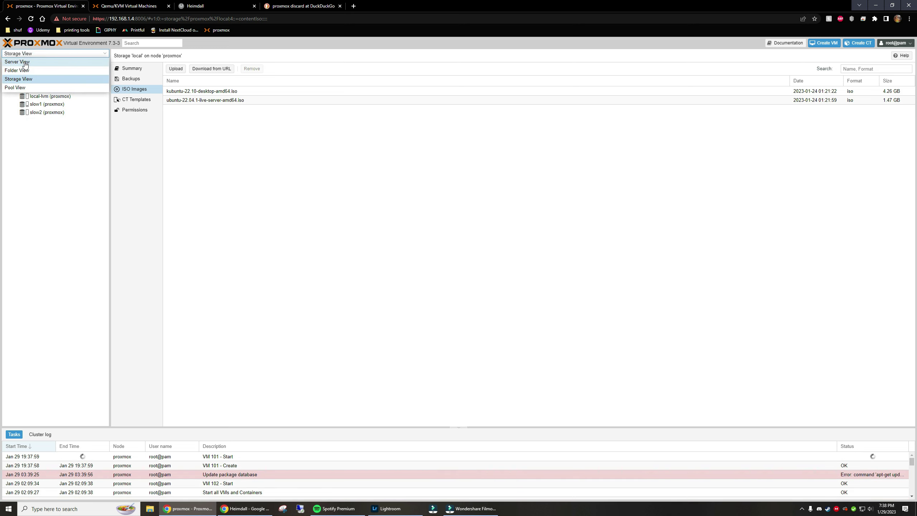
pyautogui.click(25, 64)
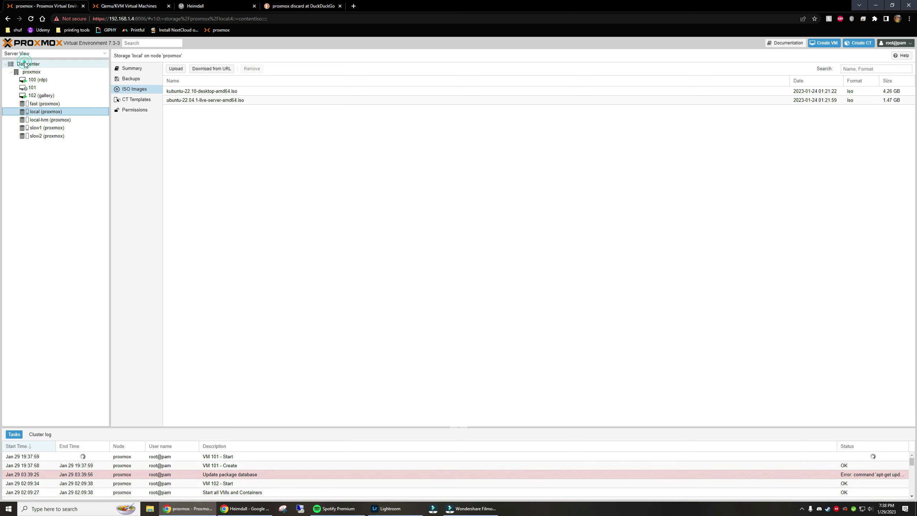
pyautogui.click(46, 88)
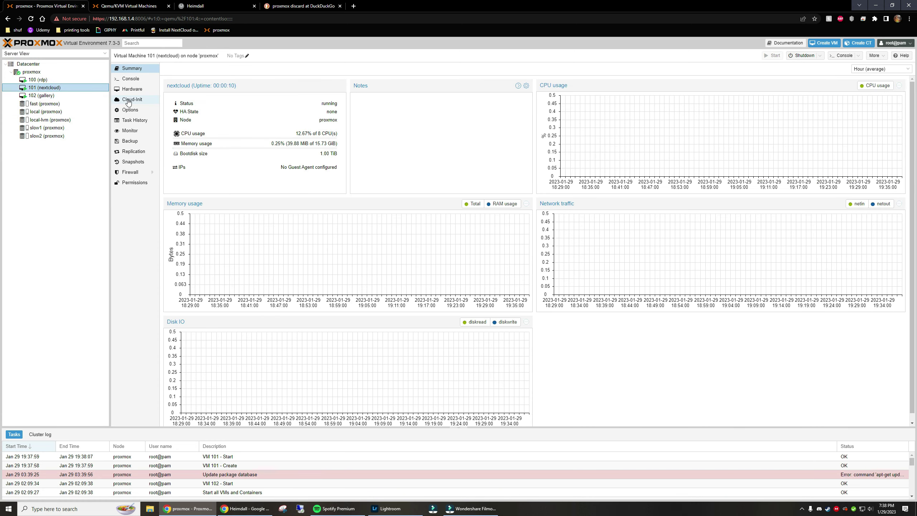
# Step: Enable Start at boot in the options of virtual machine 101 (nextcloud)
pyautogui.click(130, 110)
pyautogui.click(50, 88)
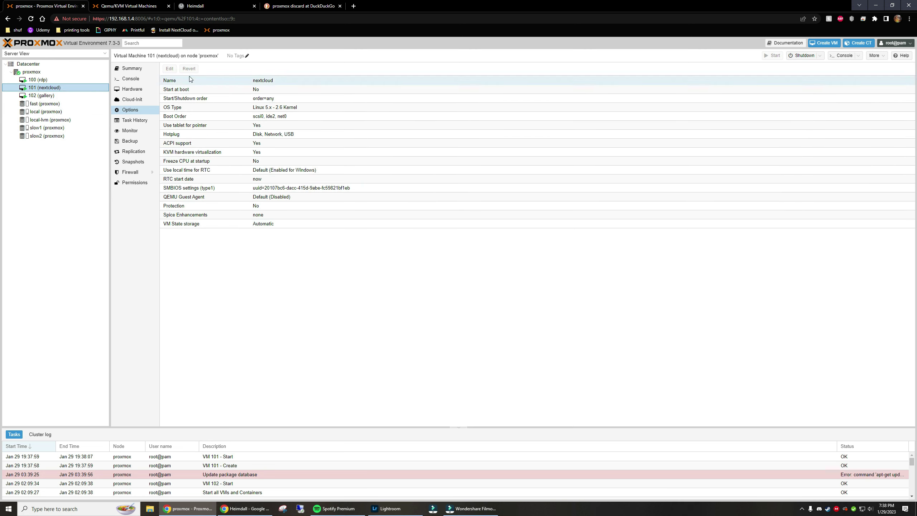
pyautogui.click(174, 70)
pyautogui.click(134, 107)
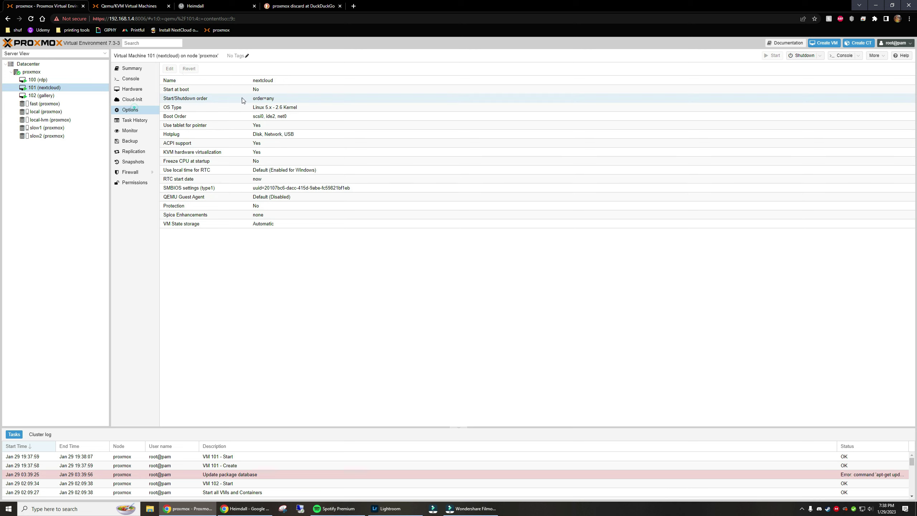
pyautogui.click(175, 69)
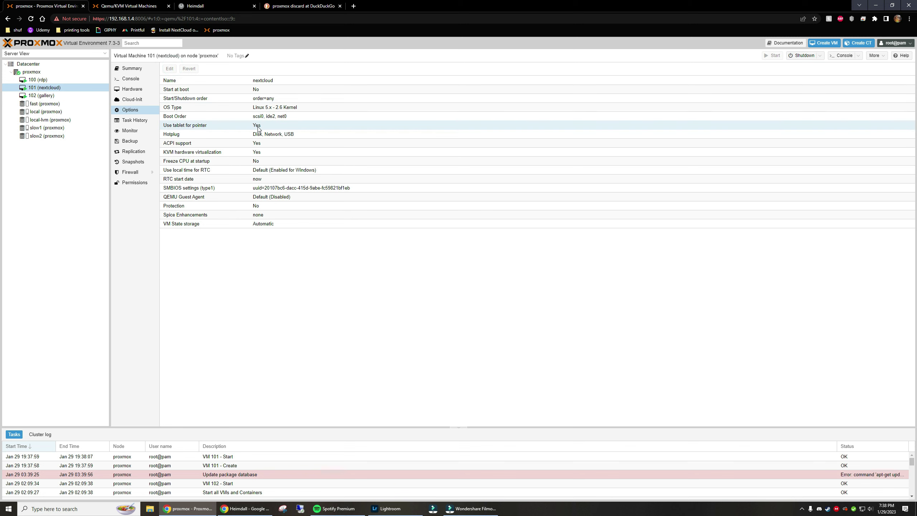
pyautogui.doubleClick(259, 90)
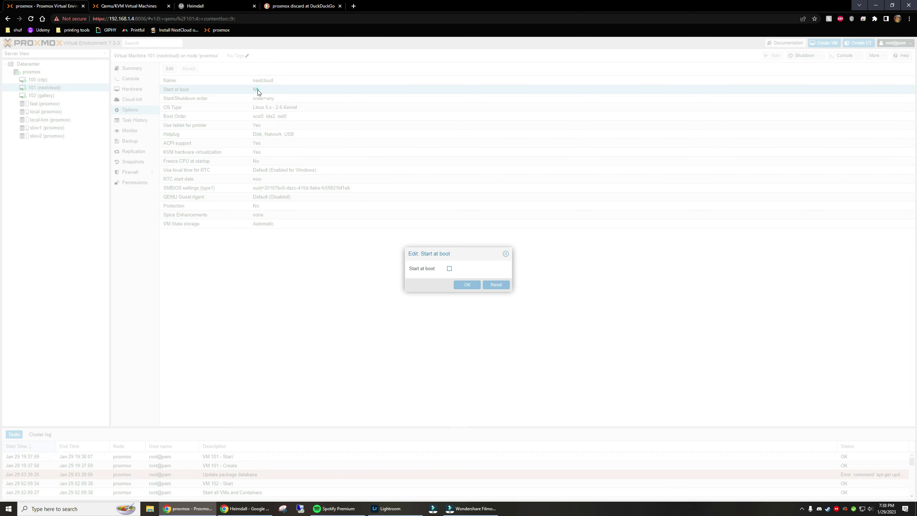
pyautogui.click(449, 268)
pyautogui.click(467, 285)
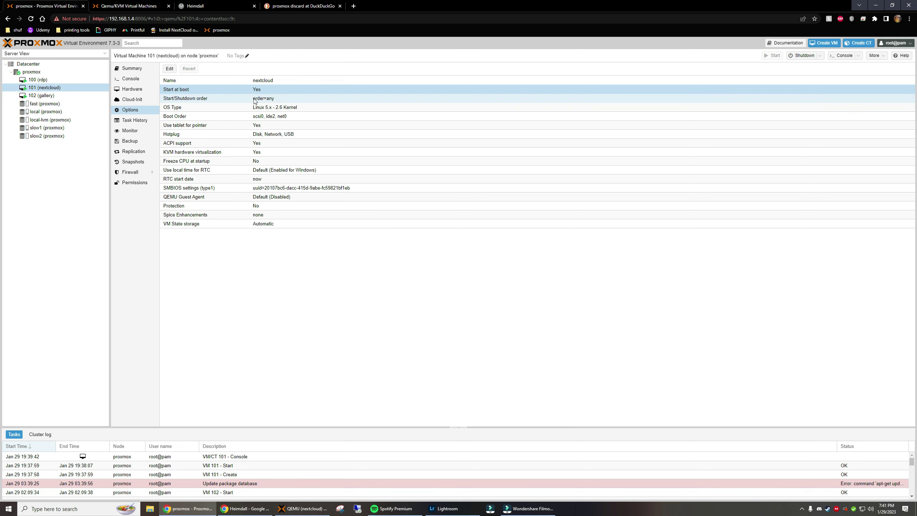
# Step: Open the nextcloud virtual machine's console and move through the installer's language list, ending on English
pyautogui.click(131, 79)
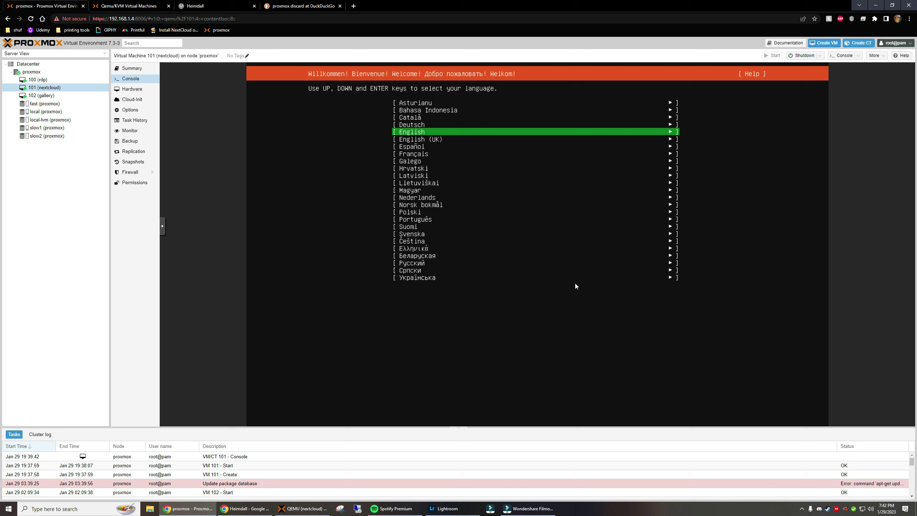
pyautogui.press('Down')
pyautogui.press('Down')
pyautogui.press('Down')
pyautogui.press('Up')
pyautogui.press('Up')
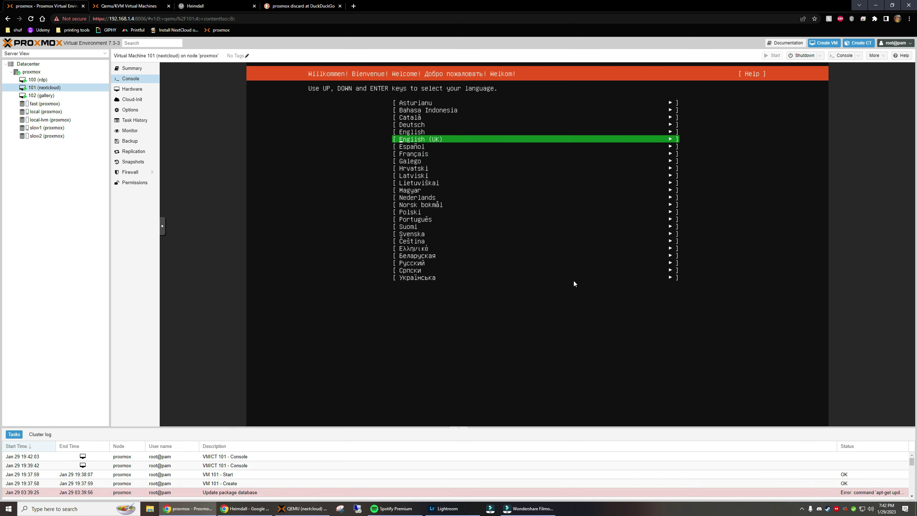
pyautogui.press('Up')
pyautogui.press('Up')
pyautogui.press('Down')
pyautogui.press('Down')
pyautogui.press('Up')
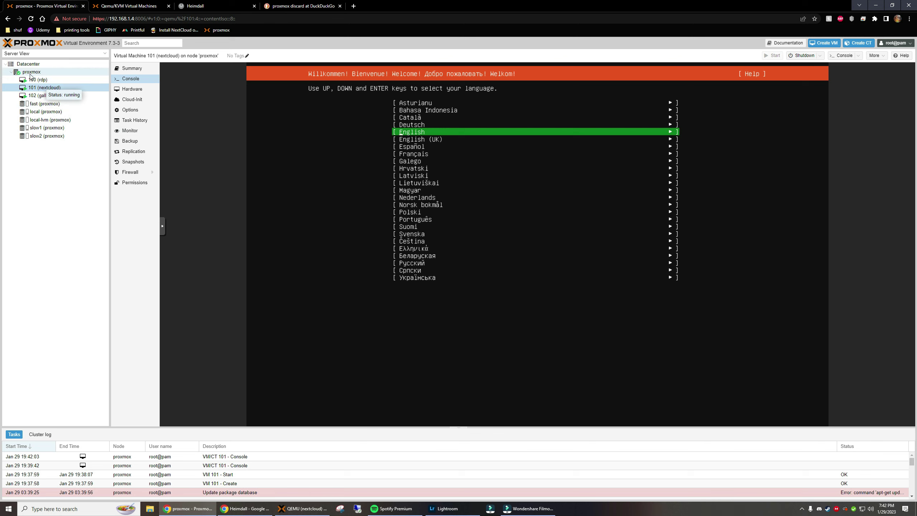
# Step: Open the nextcloud console in its own maximized window and choose English as the installer language
pyautogui.doubleClick(36, 88)
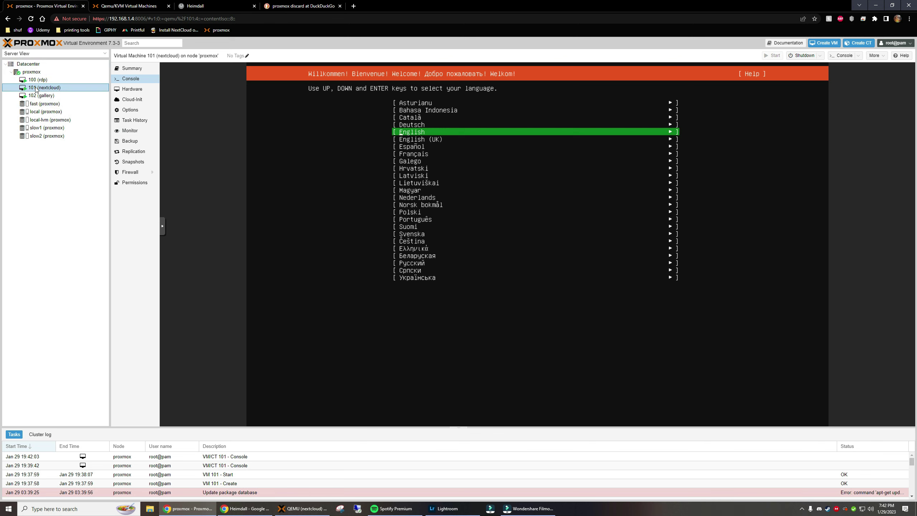
pyautogui.moveTo(137, 7); pyautogui.dragTo(325, 67)
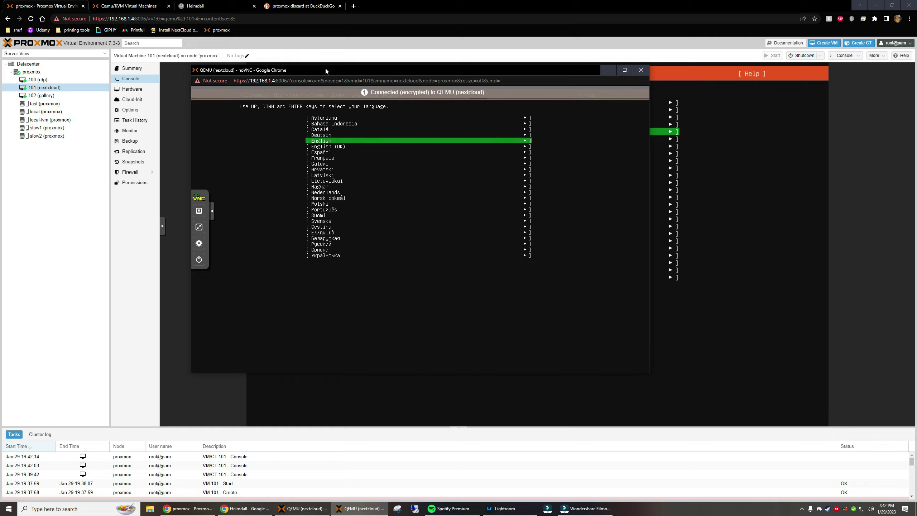
pyautogui.doubleClick(326, 67)
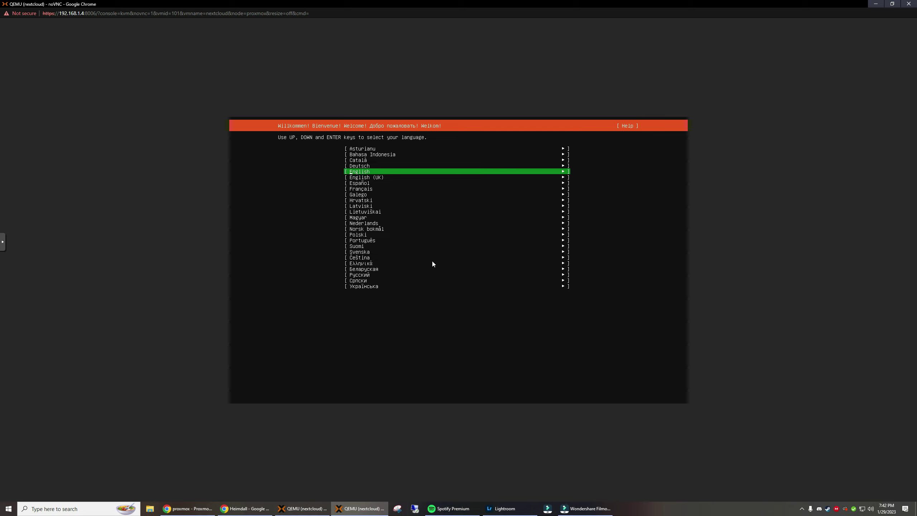
pyautogui.press('Return')
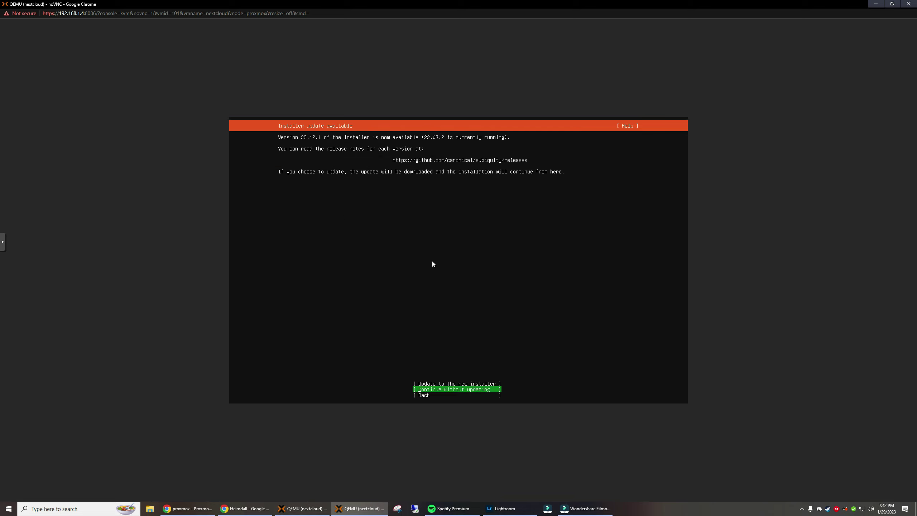
# Step: Continue the Ubuntu installation without updating to the new installer version
pyautogui.press('Up')
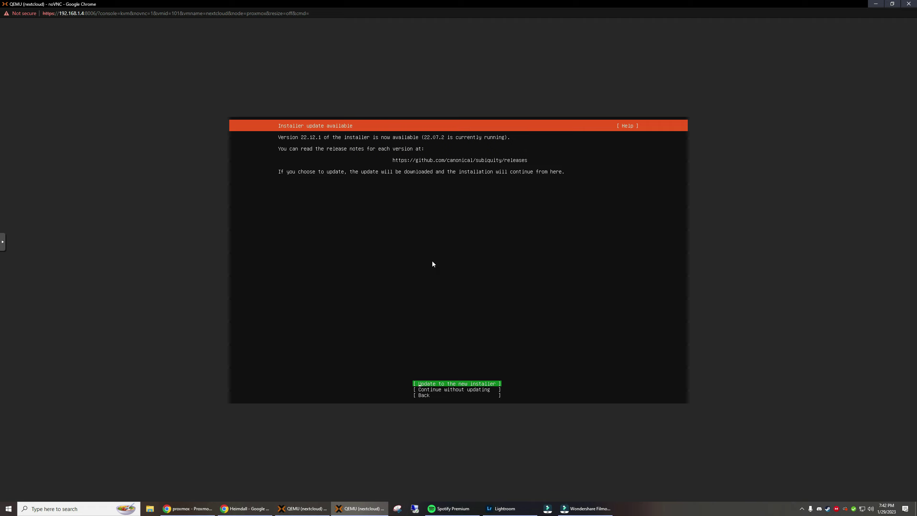
pyautogui.press('Down')
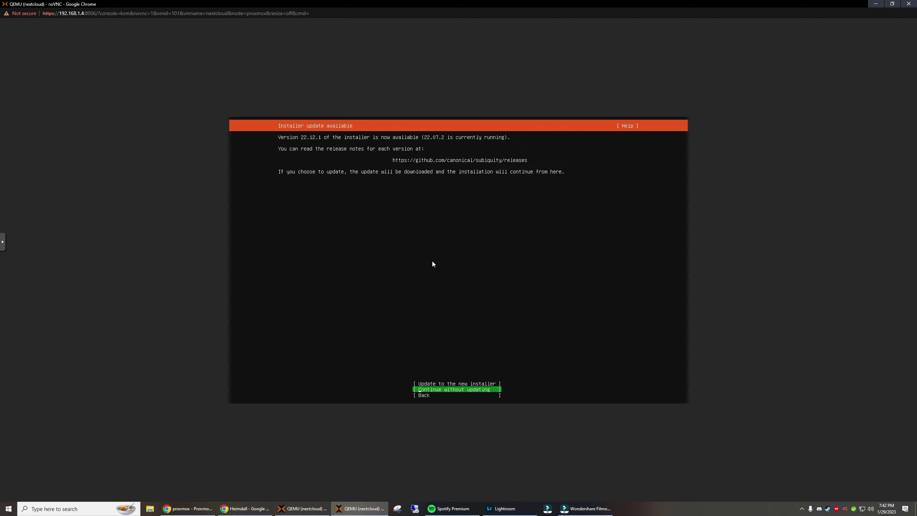
pyautogui.press('Up')
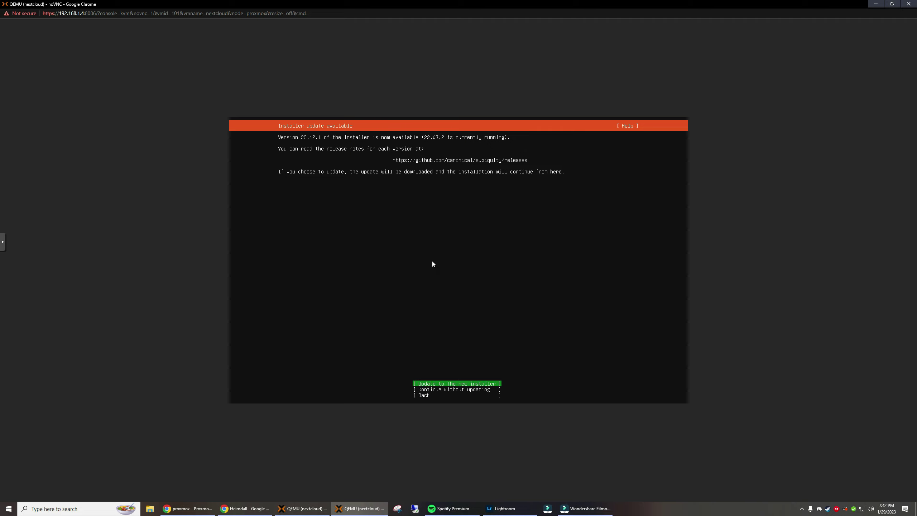
pyautogui.press('Down')
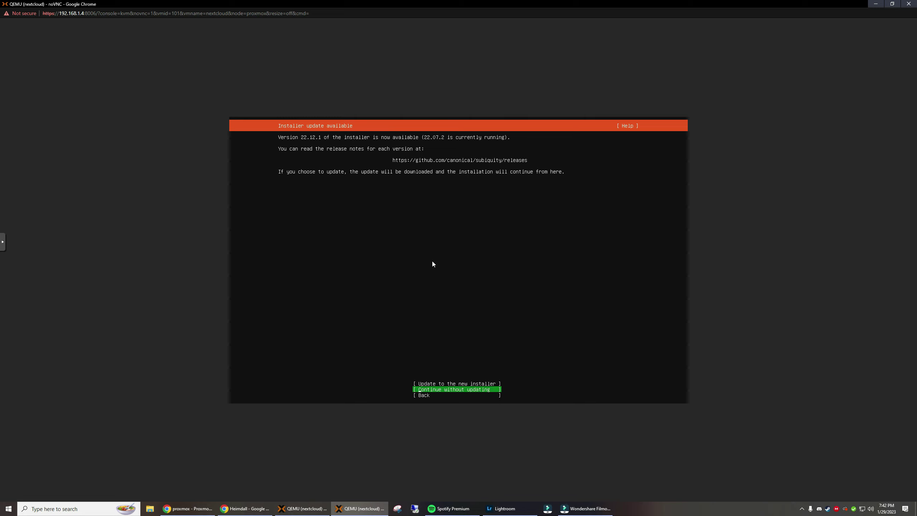
pyautogui.press('Return')
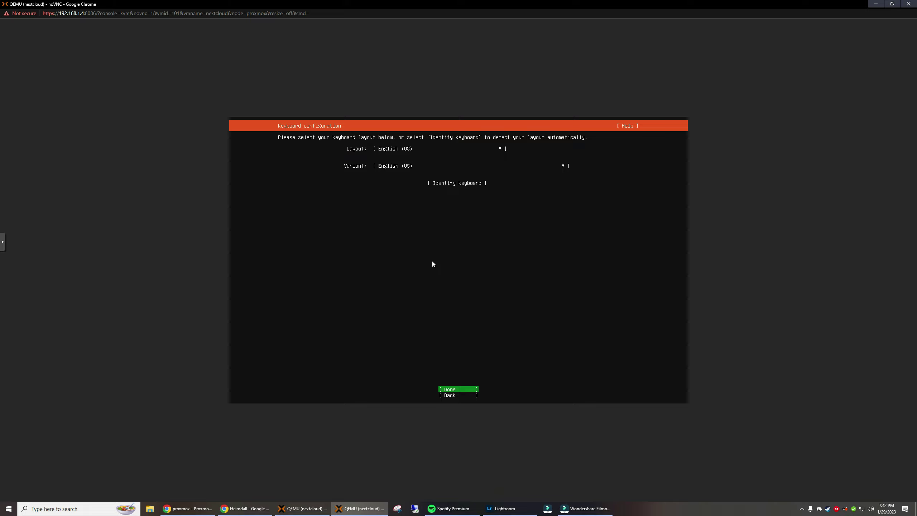
# Step: Accept the English (US) keyboard layout and variant, and keep Ubuntu Server as the installation base
pyautogui.press('Up')
pyautogui.press('Down')
pyautogui.press('Return')
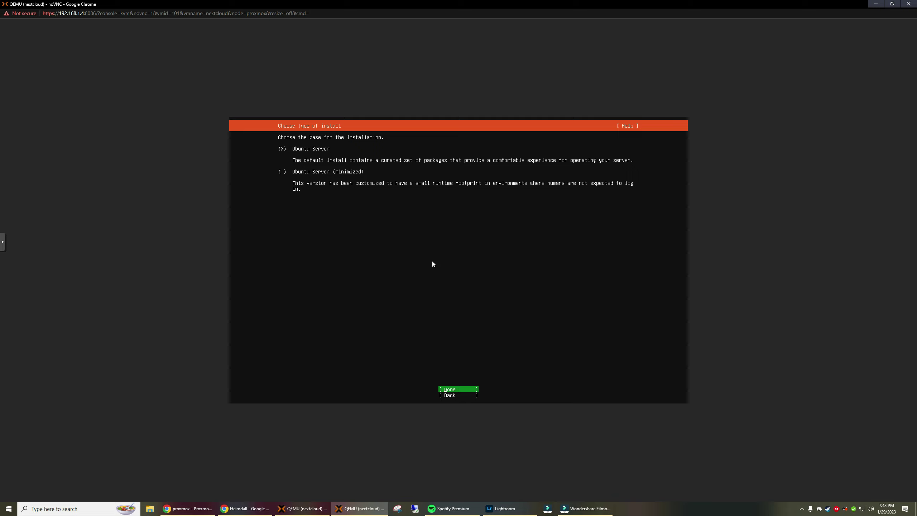
pyautogui.press('Return')
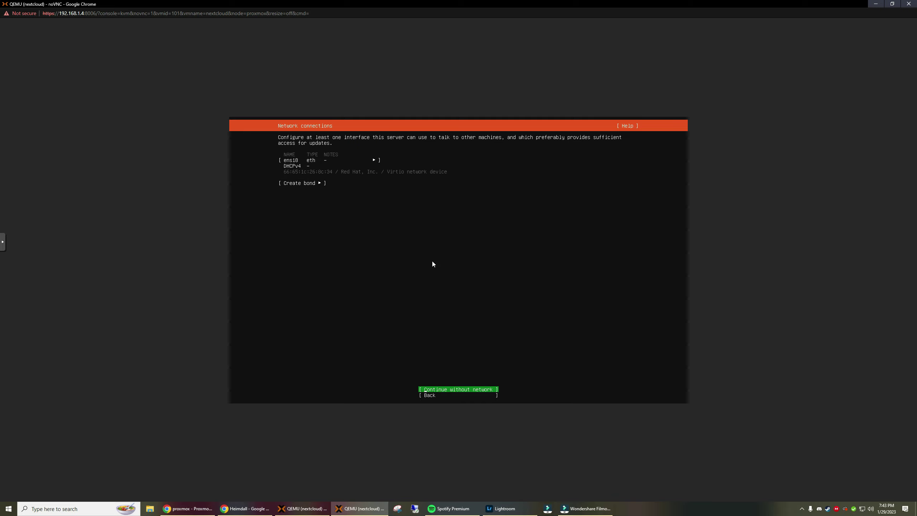
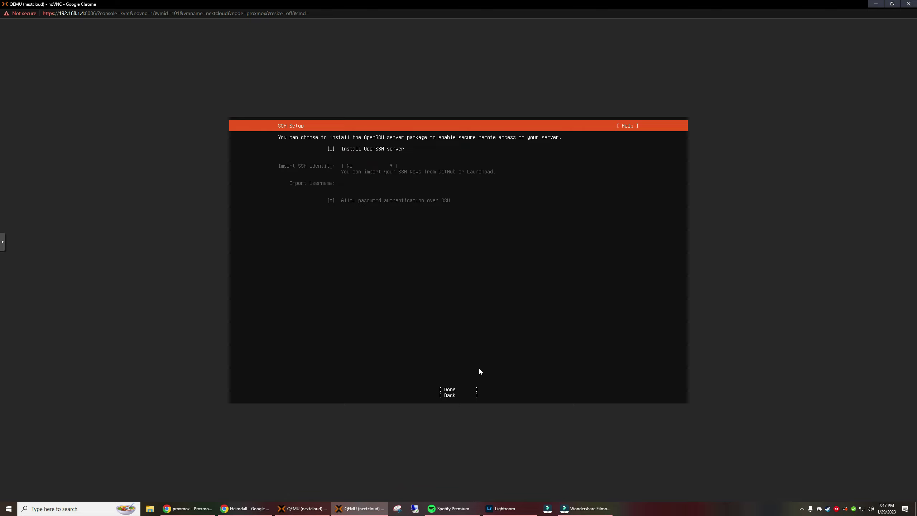
# Step: Select Install OpenSSH server, leave Import SSH identity at No, and proceed to the featured snaps
pyautogui.press('space')
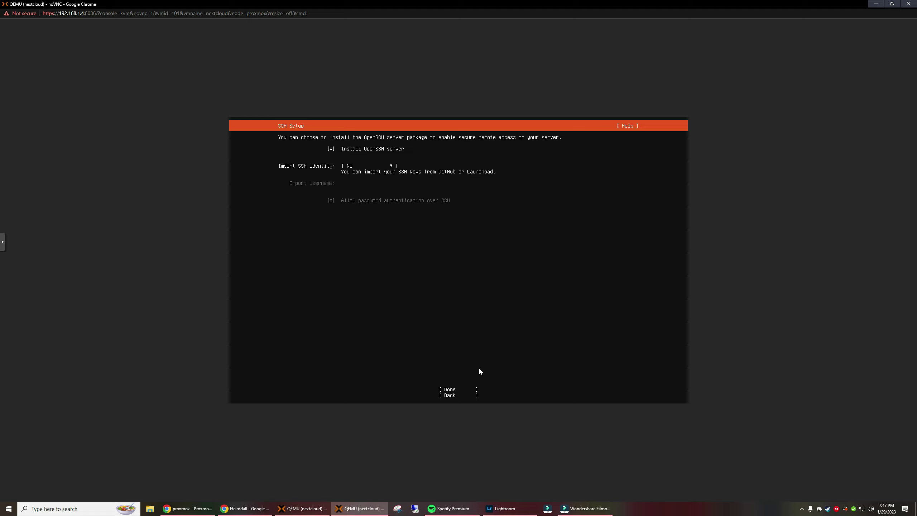
pyautogui.press('Tab')
pyautogui.press('Tab')
pyautogui.press('Return')
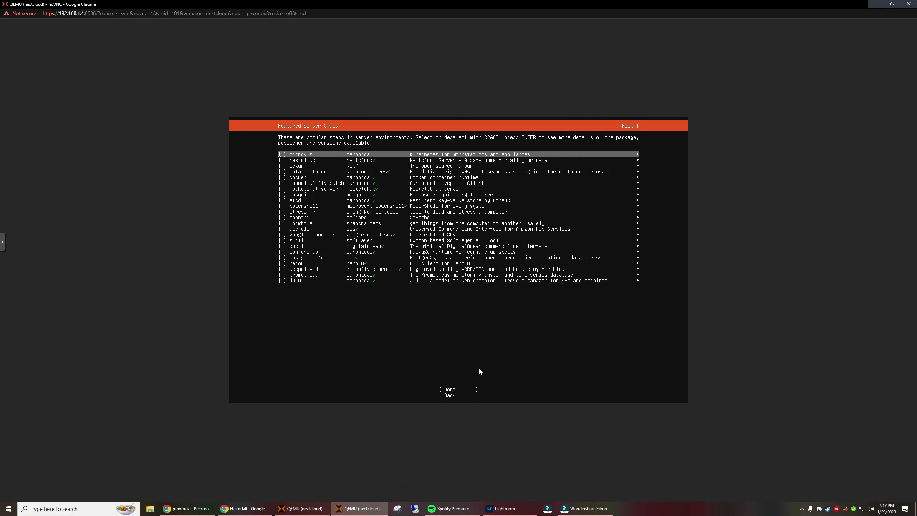
# Step: Look through the featured server snaps, including the nextcloud, wekan, kata-containers and powershell entries
pyautogui.press('Down')
pyautogui.press('Down')
pyautogui.press('Down')
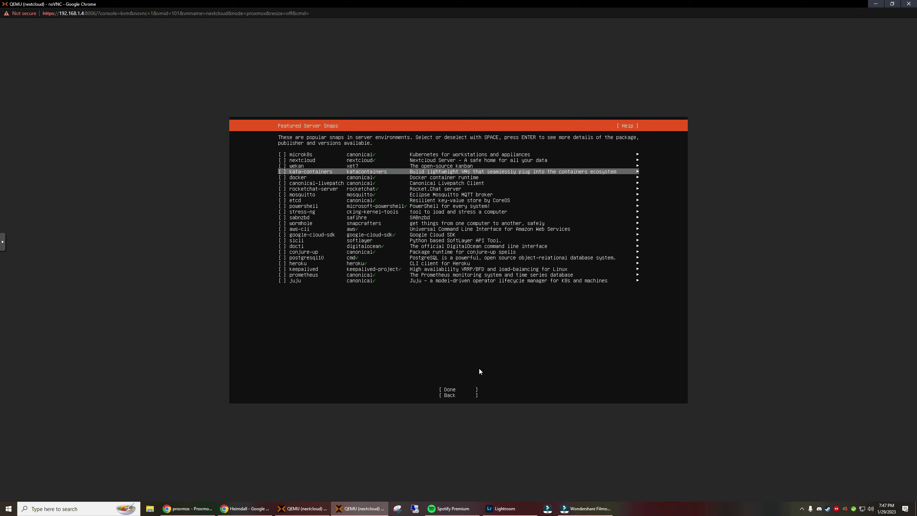
pyautogui.press('Up')
pyautogui.press('Up')
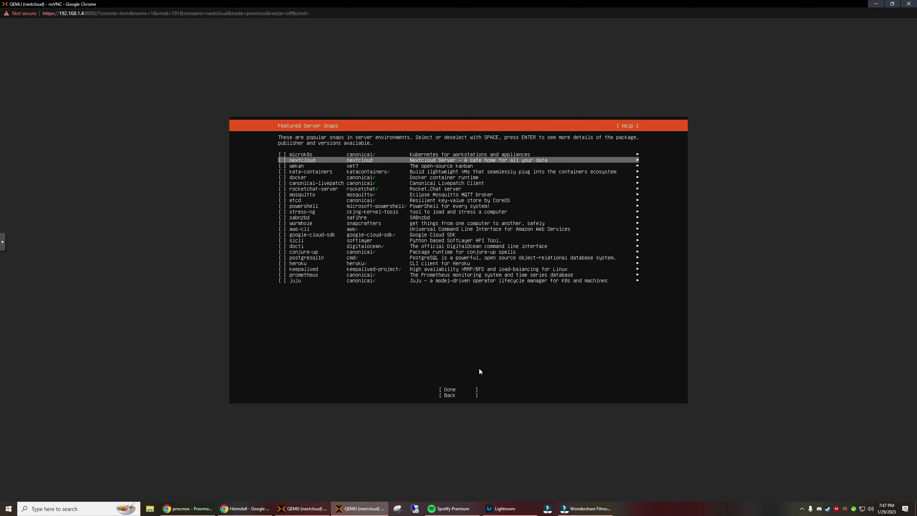
pyautogui.press('Down')
pyautogui.press('Down')
pyautogui.press('Down')
pyautogui.press('Down')
pyautogui.press('Down')
pyautogui.press('Down')
pyautogui.press('Down')
pyautogui.press('Down')
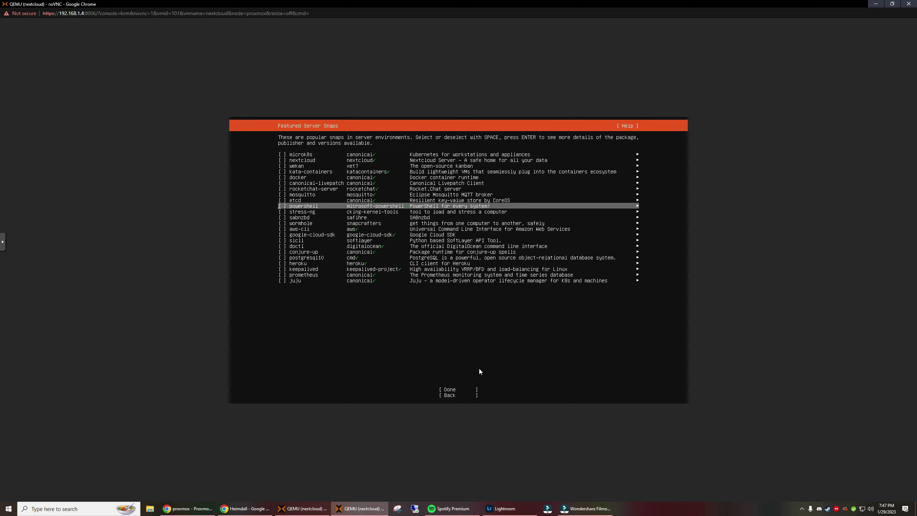
pyautogui.press('Up')
pyautogui.press('Up')
pyautogui.press('Up')
pyautogui.press('Up')
pyautogui.press('Up')
pyautogui.press('Up')
pyautogui.press('Up')
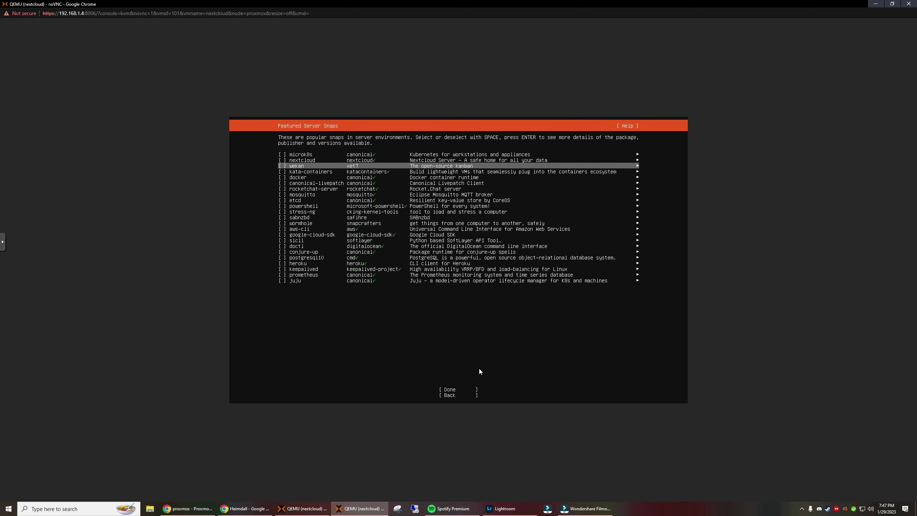
pyautogui.press('Up')
pyautogui.press('Up')
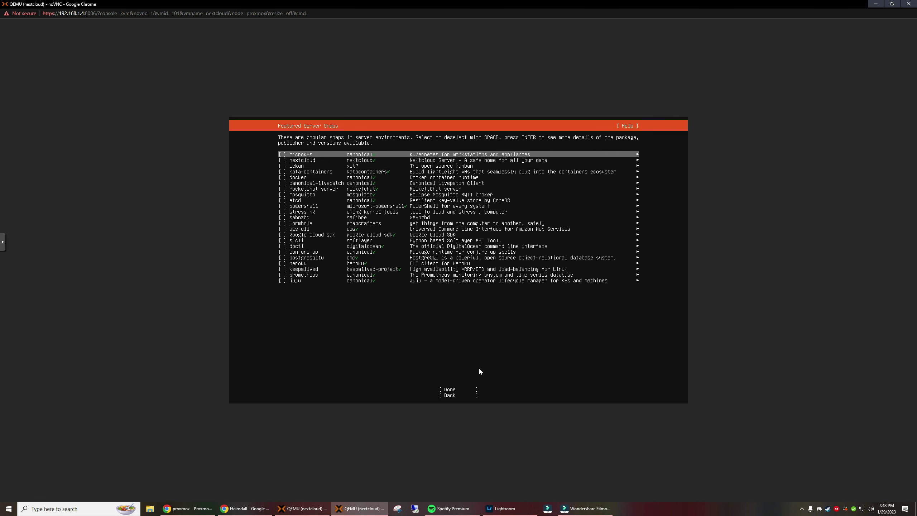
# Step: Leave every featured server snap unselected and continue with the installation
pyautogui.press('Down')
pyautogui.press('Down')
pyautogui.press('Down')
pyautogui.press('Down')
pyautogui.press('Down')
pyautogui.press('Down')
pyautogui.press('Down')
pyautogui.press('Down')
pyautogui.press('Down')
pyautogui.press('Down')
pyautogui.press('Down')
pyautogui.press('Down')
pyautogui.press('Down')
pyautogui.press('Down')
pyautogui.press('Down')
pyautogui.press('Down')
pyautogui.press('Down')
pyautogui.press('Down')
pyautogui.press('Down')
pyautogui.press('Down')
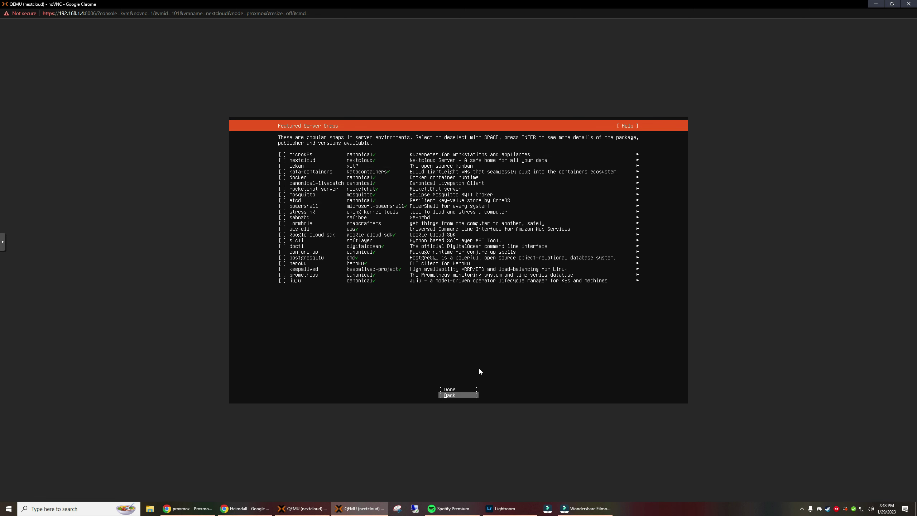
pyautogui.press('Up')
pyautogui.press('Return')
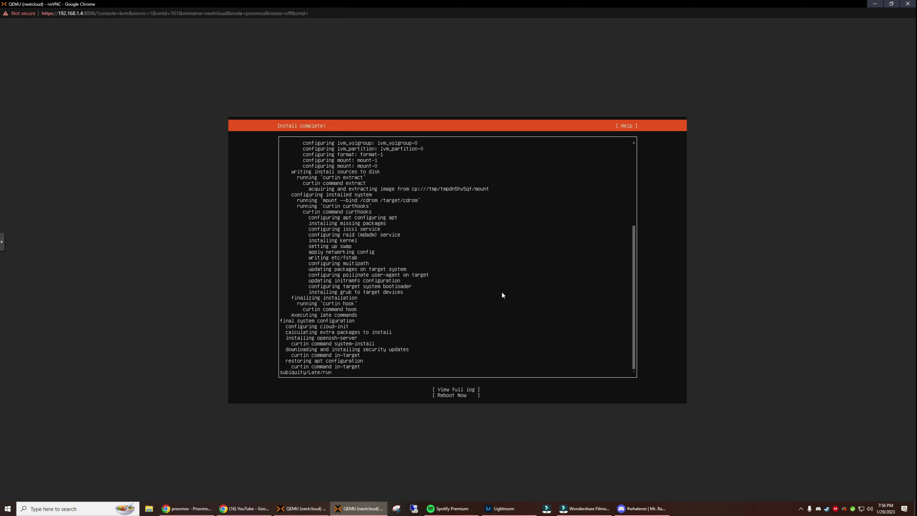
# Step: Detach the Ubuntu ISO from the nextcloud VM's CD/DVD drive in its hardware settings by choosing Do not use any media
pyautogui.doubleClick(513, 5)
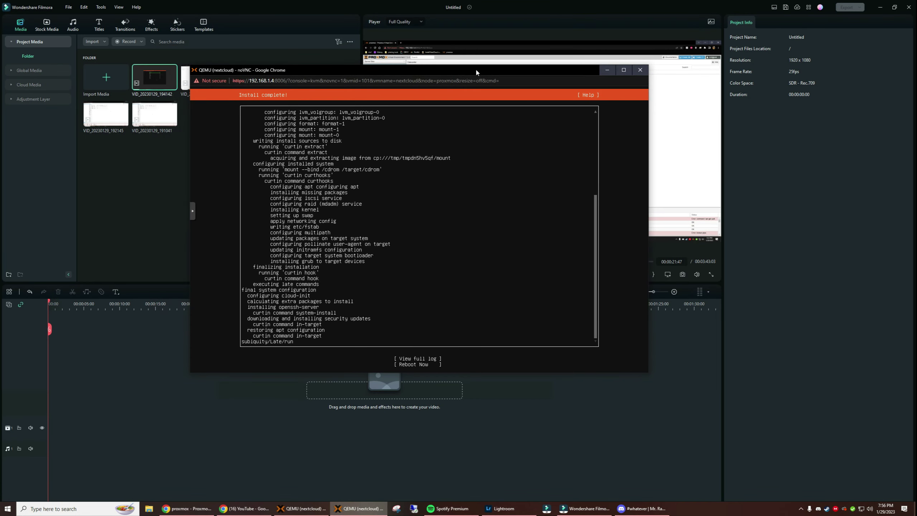
pyautogui.moveTo(476, 72); pyautogui.dragTo(563, 90)
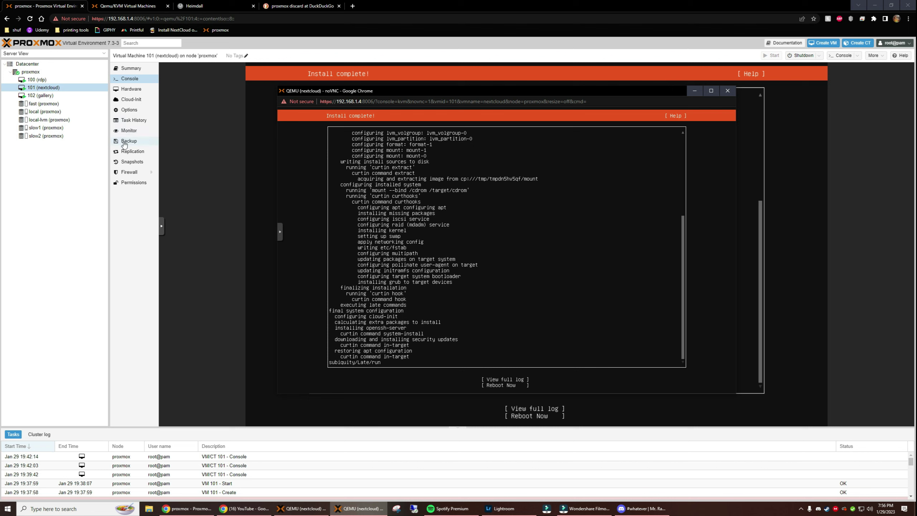
pyautogui.click(129, 208)
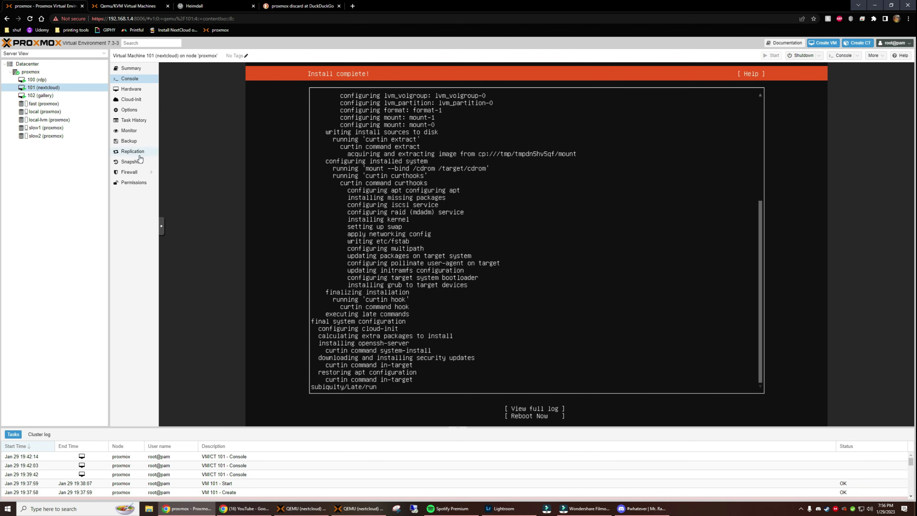
pyautogui.click(131, 91)
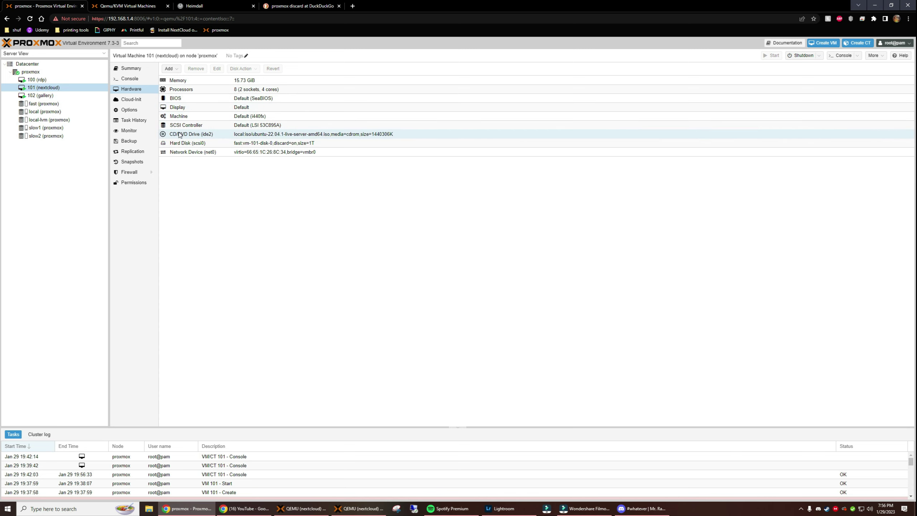
pyautogui.doubleClick(296, 138)
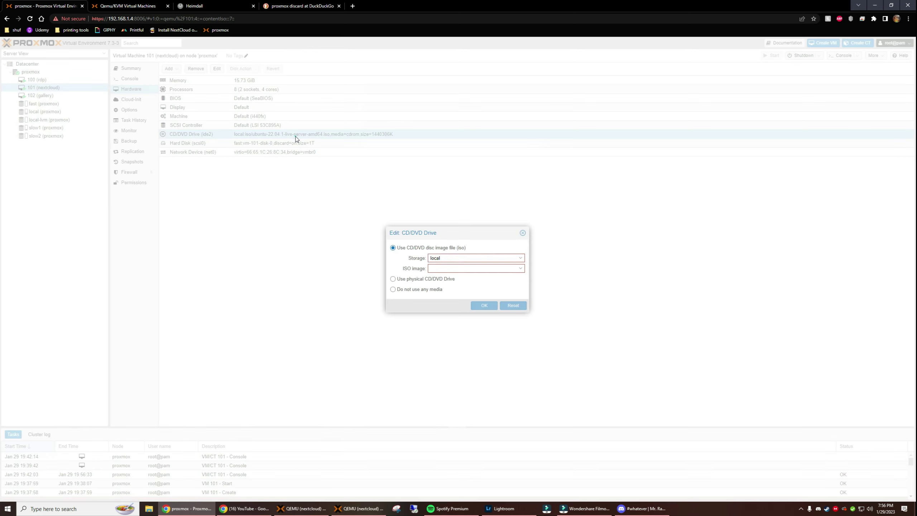
pyautogui.click(421, 290)
pyautogui.click(484, 305)
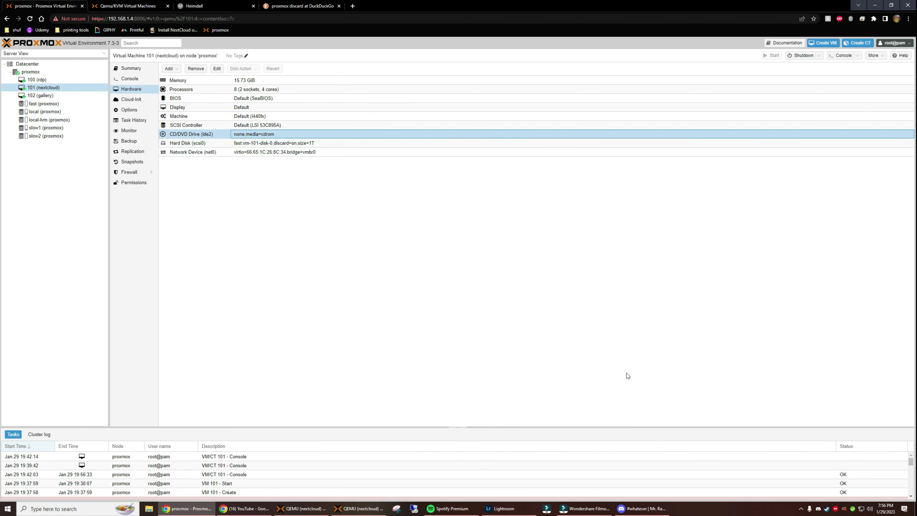
# Step: Reboot the nextcloud VM from the completed Ubuntu installer in its console and continue past the remove-installation-medium prompt
pyautogui.click(361, 508)
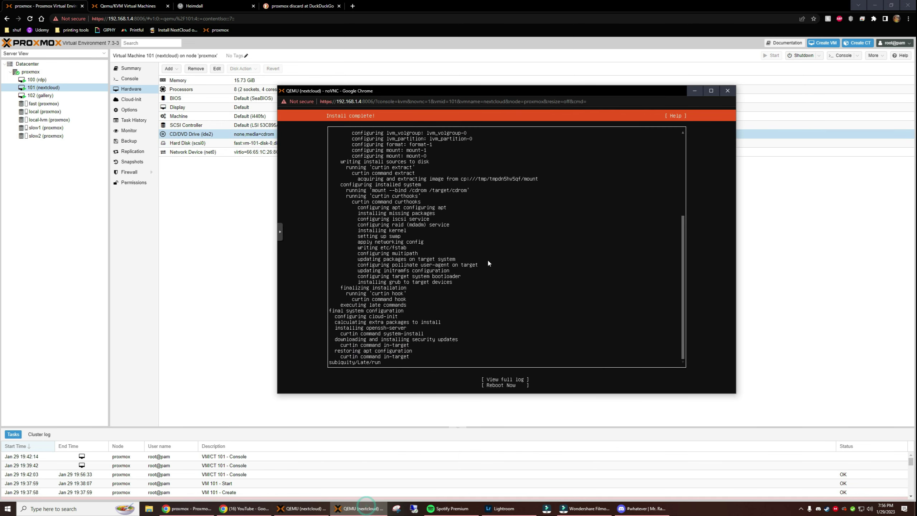
pyautogui.click(501, 274)
pyautogui.press('Down')
pyautogui.press('Down')
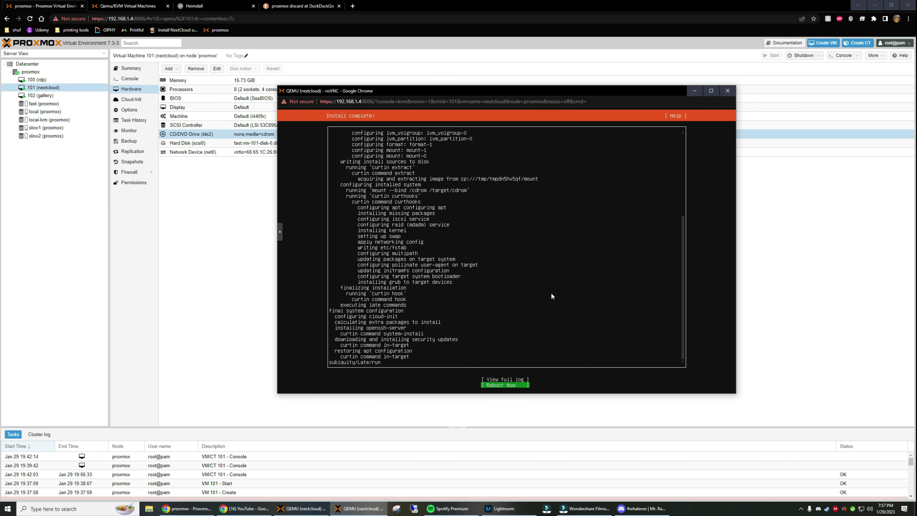
pyautogui.press('Return')
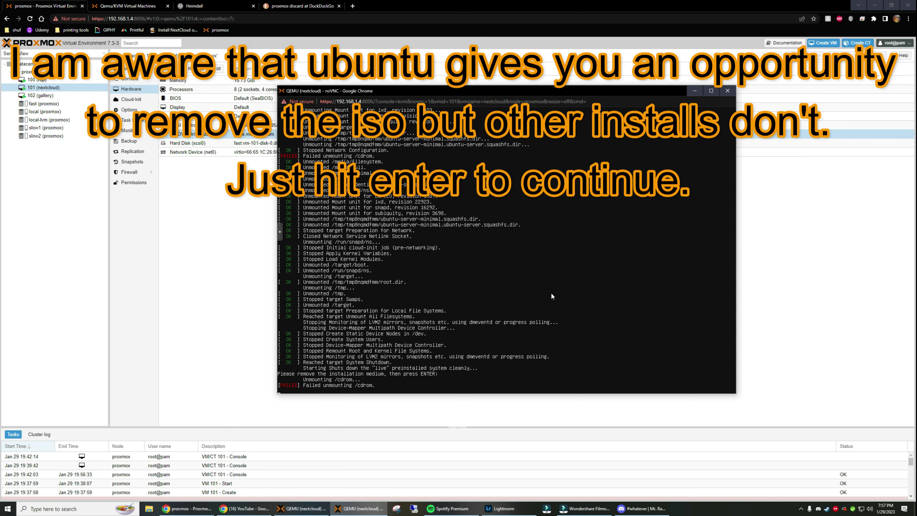
pyautogui.press('Return')
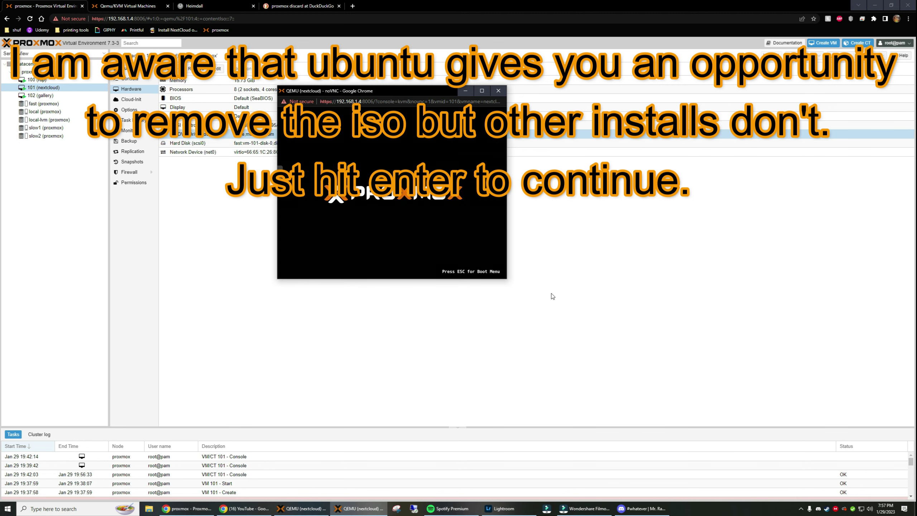